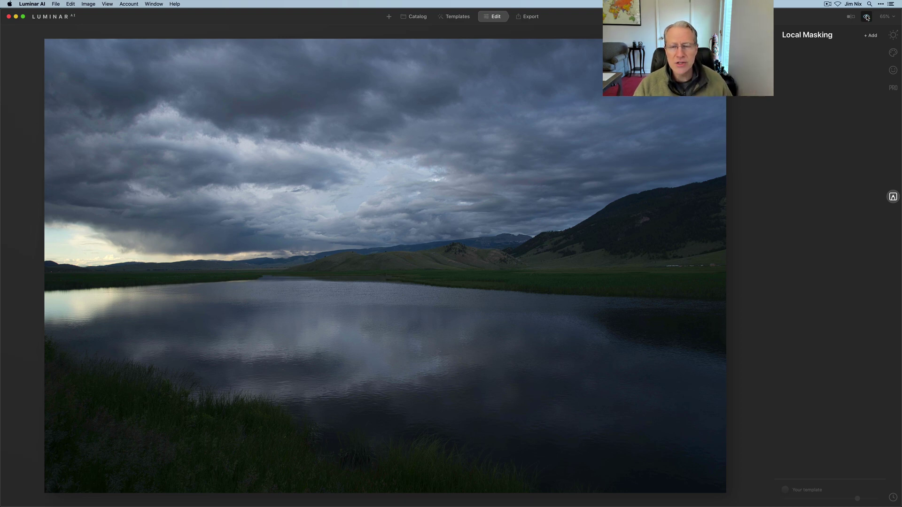
Add a Basic local adjustment with Contrast 18, Highlights -26 and Shadows 38, and compare the photo with and without it.
{"action": "left_click", "coordinate": [872, 37]}
{"action": "left_click", "coordinate": [869, 43]}
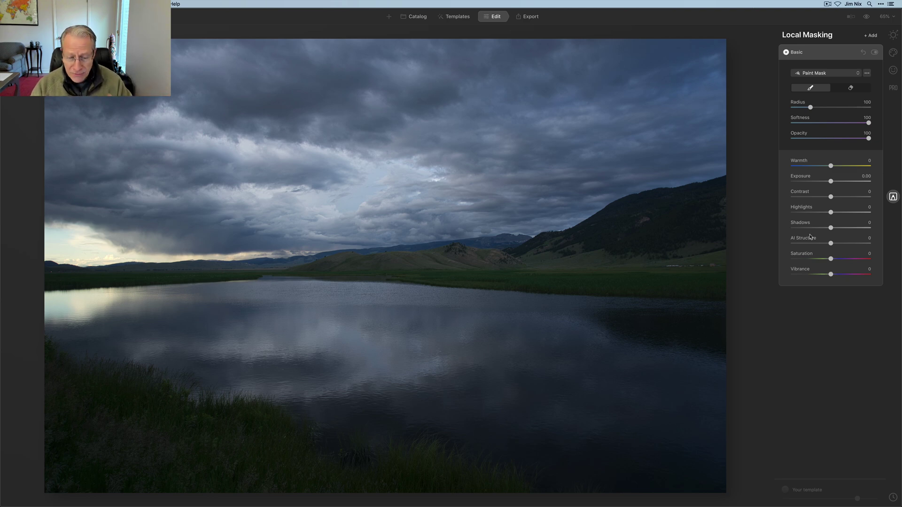
{"action": "left_click_drag", "start_coordinate": [832, 199], "coordinate": [839, 199]}
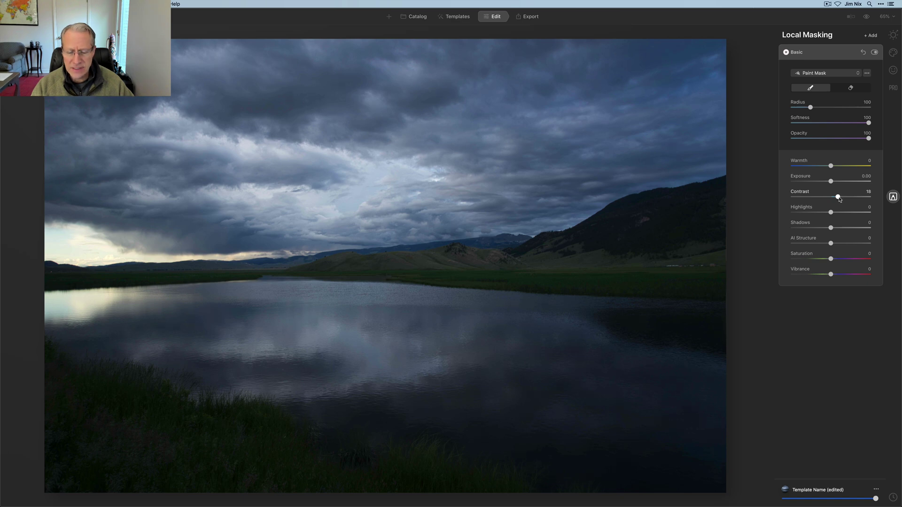
{"action": "left_click_drag", "start_coordinate": [830, 212], "coordinate": [821, 213]}
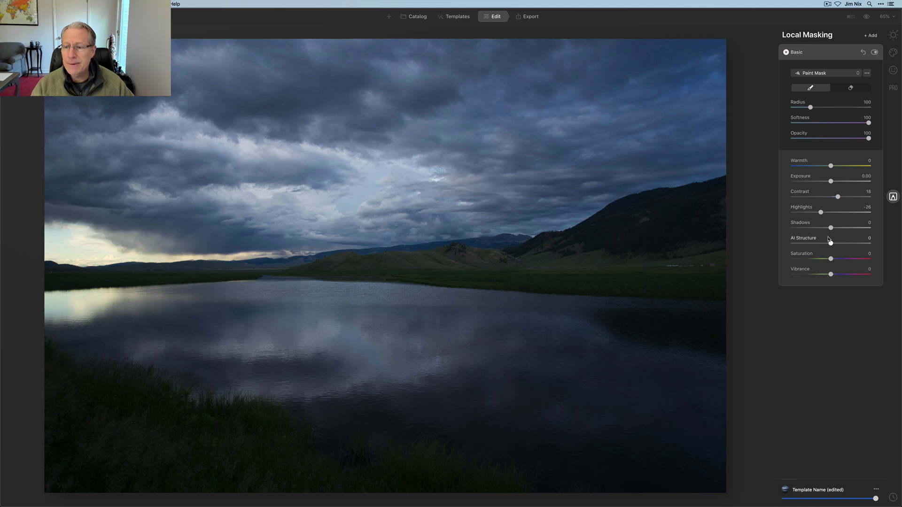
{"action": "left_click_drag", "start_coordinate": [830, 228], "coordinate": [845, 229]}
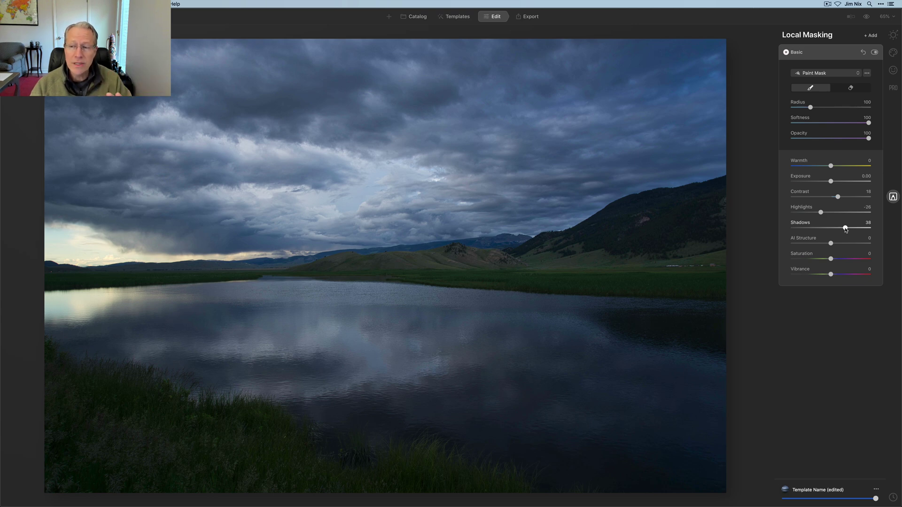
{"action": "left_click", "coordinate": [874, 52]}
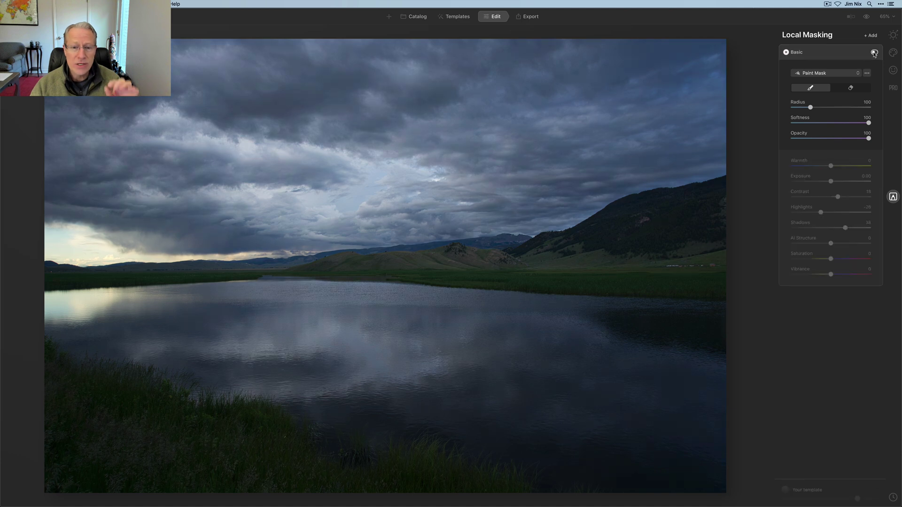
{"action": "left_click", "coordinate": [874, 52]}
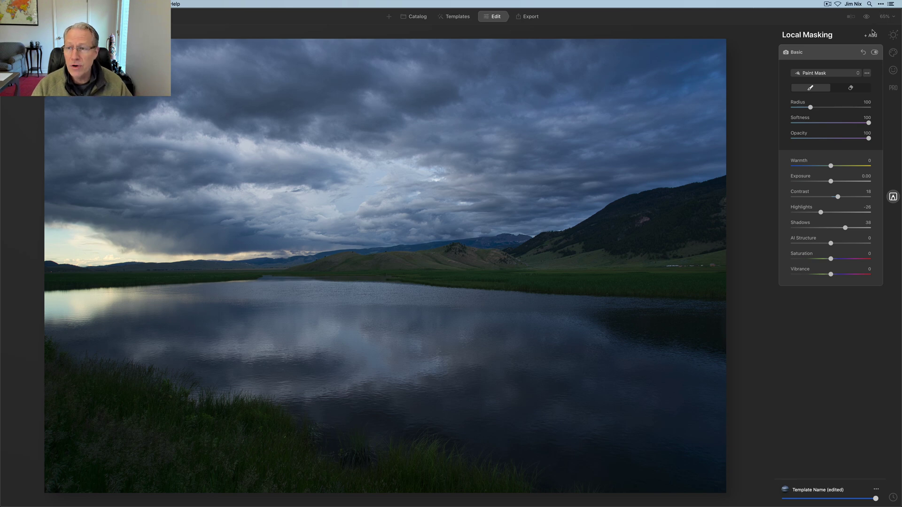
Add a second Basic adjustment with Warmth 30, Exposure 0.65, Contrast 10, Highlights -18 and Vibrance 20.
{"action": "left_click", "coordinate": [871, 36]}
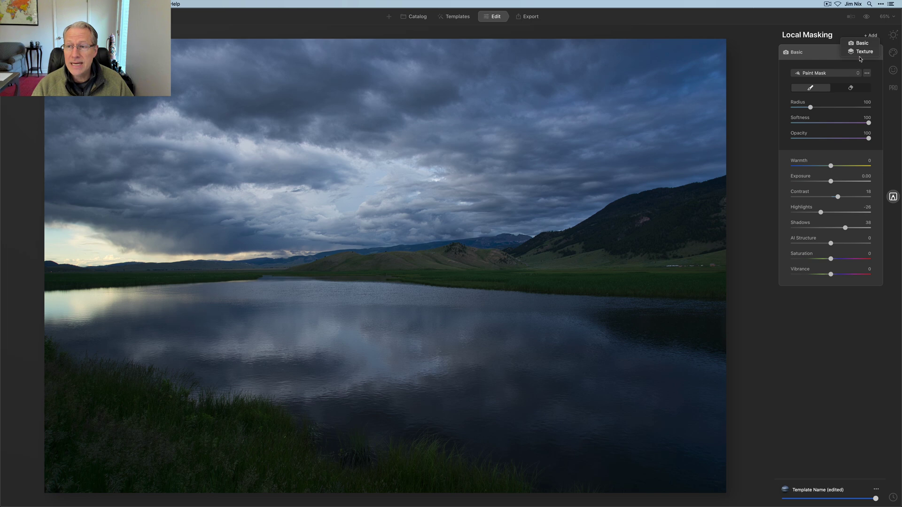
{"action": "left_click", "coordinate": [862, 44]}
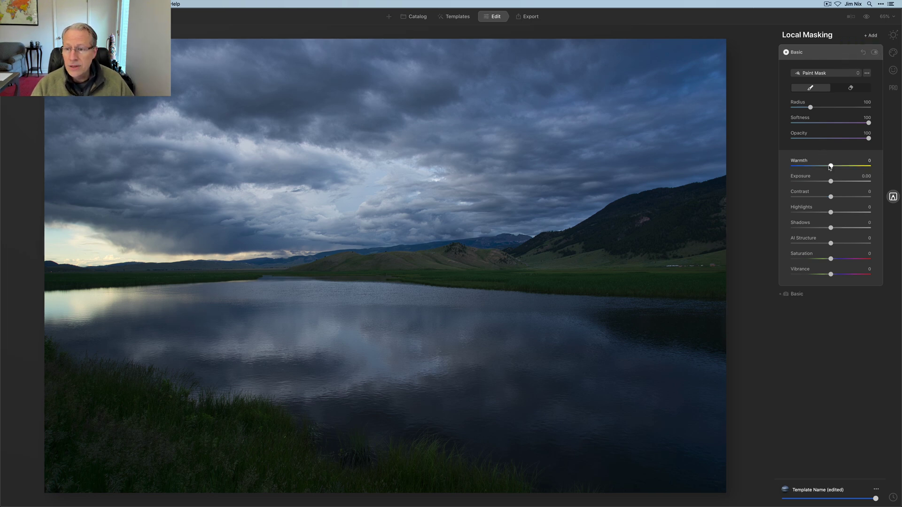
{"action": "mouse_move", "coordinate": [830, 167]}
{"action": "left_mouse_down"}
{"action": "mouse_move", "coordinate": [842, 167]}
{"action": "mouse_move", "coordinate": [836, 184]}
{"action": "left_mouse_up"}
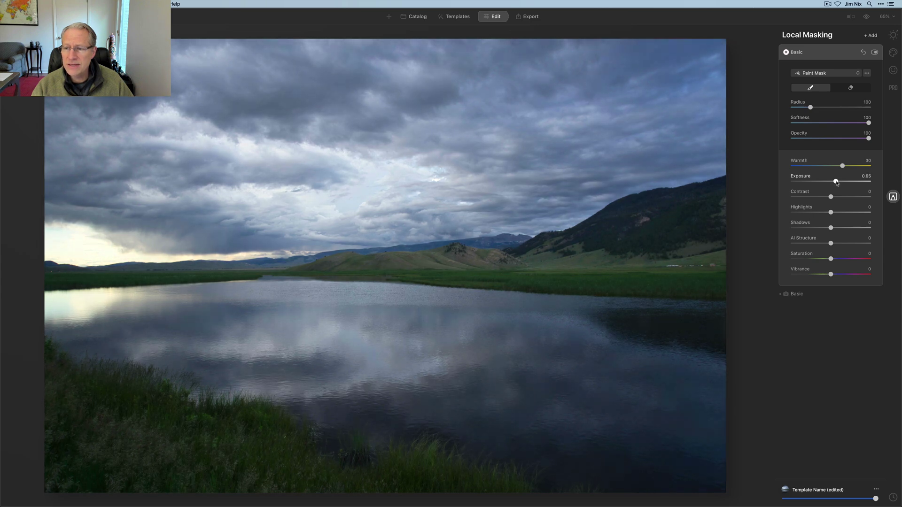
{"action": "left_click_drag", "start_coordinate": [830, 196], "coordinate": [824, 214]}
{"action": "left_click_drag", "start_coordinate": [831, 275], "coordinate": [839, 276]}
Limit the second adjustment to the water and foreground with a slightly tilted gradient mask along the horizon, and compare its effect.
{"action": "left_click", "coordinate": [835, 76]}
{"action": "left_click", "coordinate": [830, 92]}
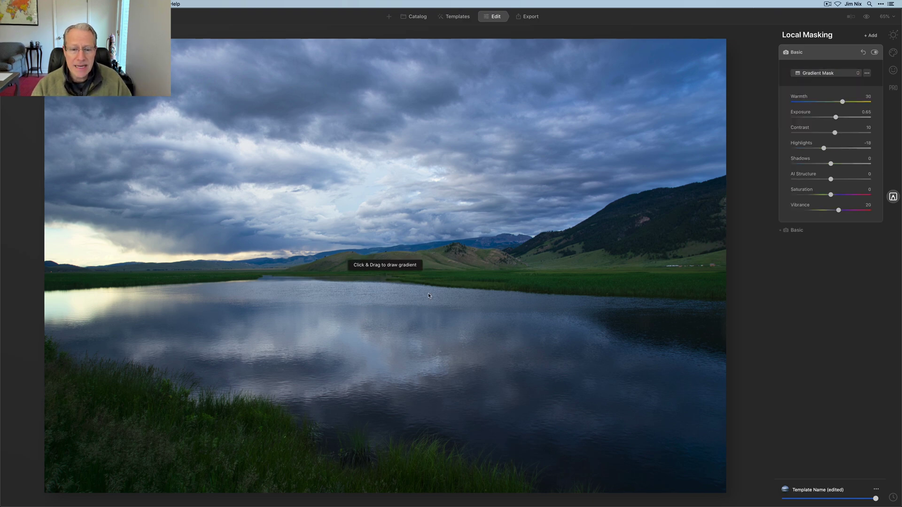
{"action": "left_click_drag", "start_coordinate": [405, 301], "coordinate": [401, 236]}
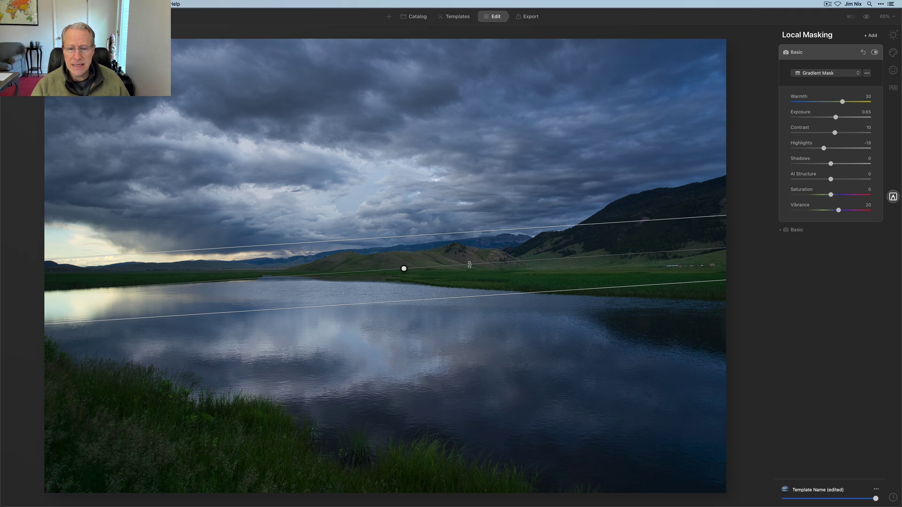
{"action": "left_click_drag", "start_coordinate": [469, 264], "coordinate": [469, 265]}
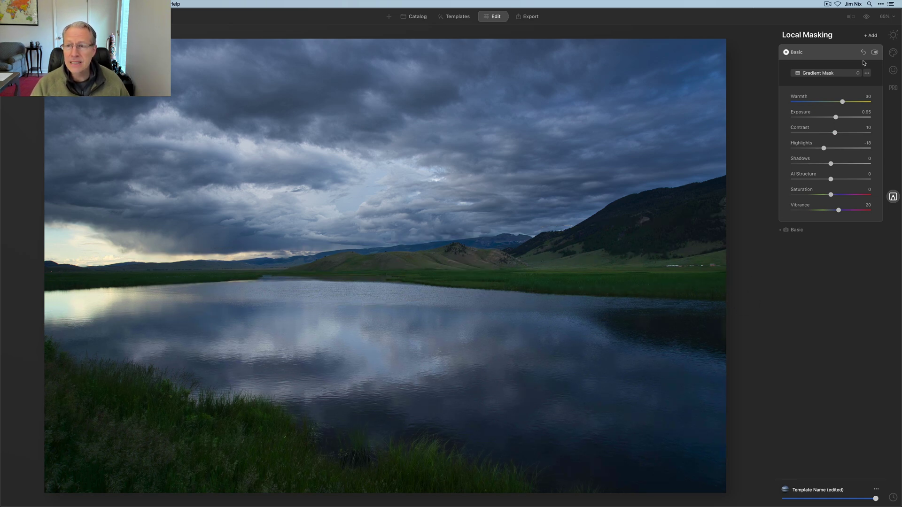
{"action": "left_click", "coordinate": [874, 53]}
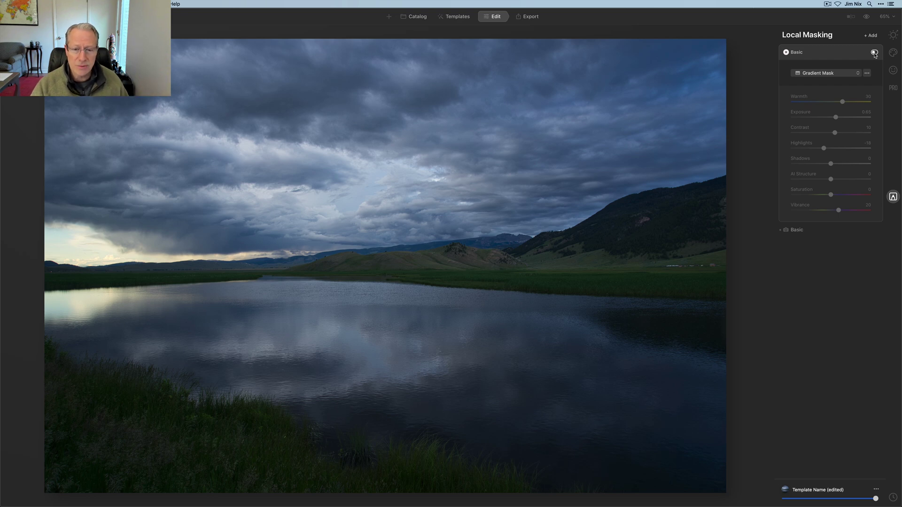
{"action": "left_click", "coordinate": [874, 53]}
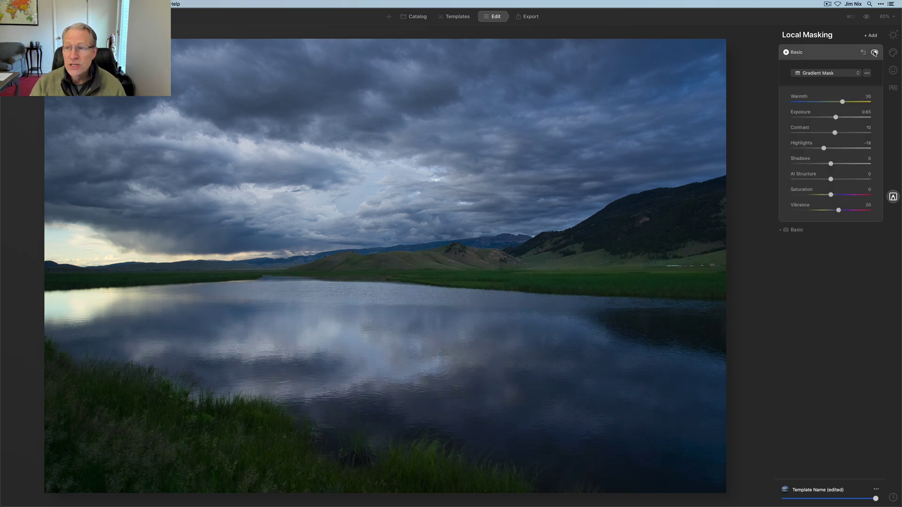
Add a third Basic adjustment: Warmth 37, Exposure 0.28, Contrast 11, Highlights -21, Shadows 47, AI Structure -21, Vibrance 21.
{"action": "left_click", "coordinate": [870, 36]}
{"action": "left_click", "coordinate": [861, 43]}
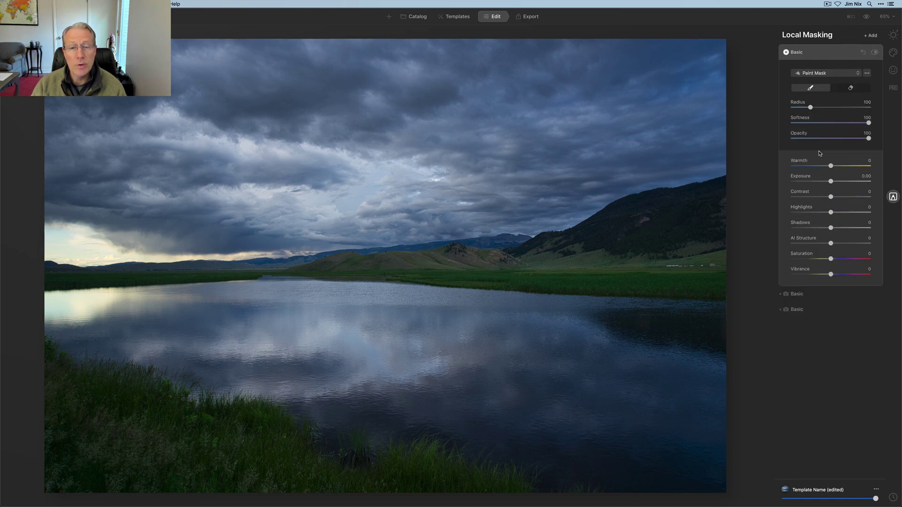
{"action": "left_click_drag", "start_coordinate": [831, 166], "coordinate": [824, 214]}
{"action": "mouse_move", "coordinate": [830, 228]}
{"action": "left_mouse_down"}
{"action": "mouse_move", "coordinate": [849, 229]}
{"action": "mouse_move", "coordinate": [824, 244]}
{"action": "left_mouse_up"}
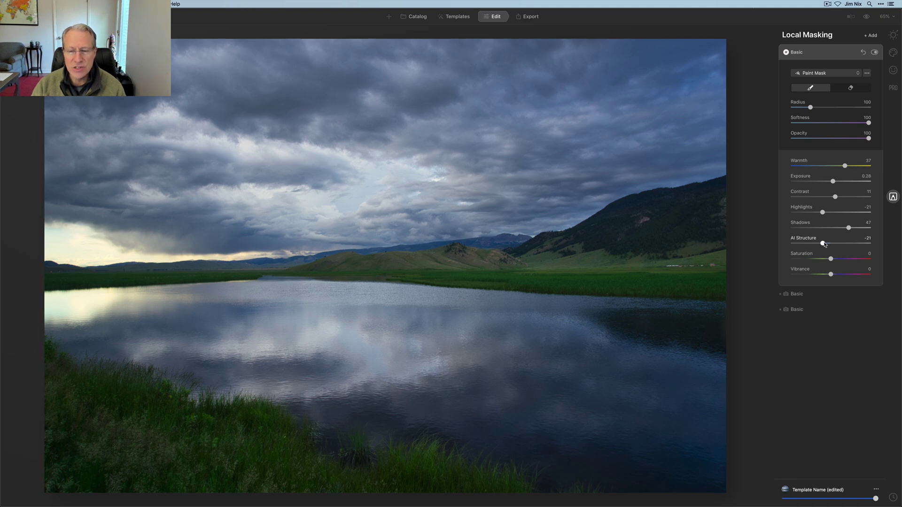
{"action": "left_click_drag", "start_coordinate": [833, 276], "coordinate": [841, 275]}
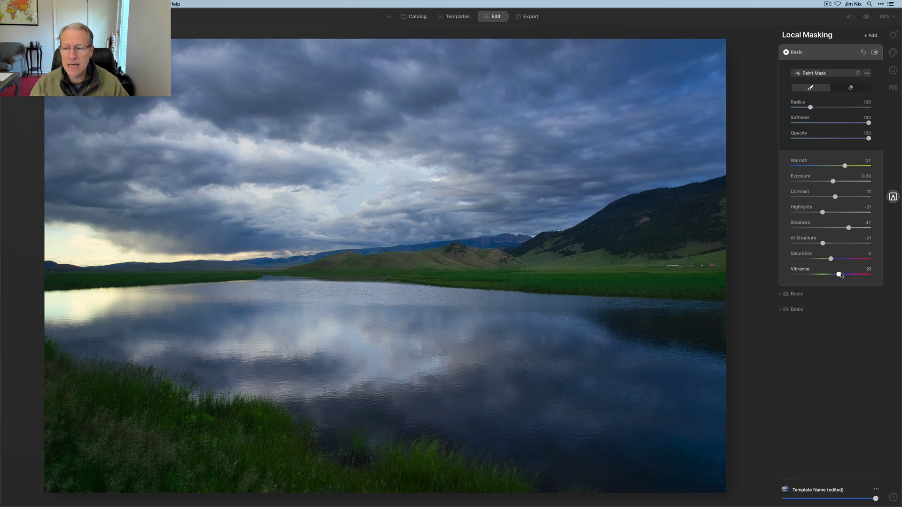
Restrict the third adjustment to the sky with a gradient mask fading out at the horizon, and compare the result with the original photo.
{"action": "left_click", "coordinate": [838, 74]}
{"action": "left_click", "coordinate": [829, 91]}
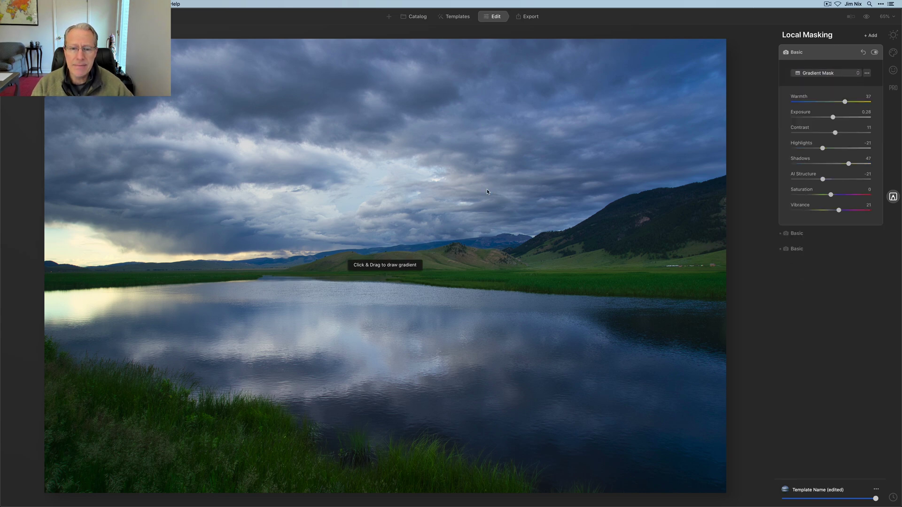
{"action": "left_click_drag", "start_coordinate": [363, 226], "coordinate": [368, 264]}
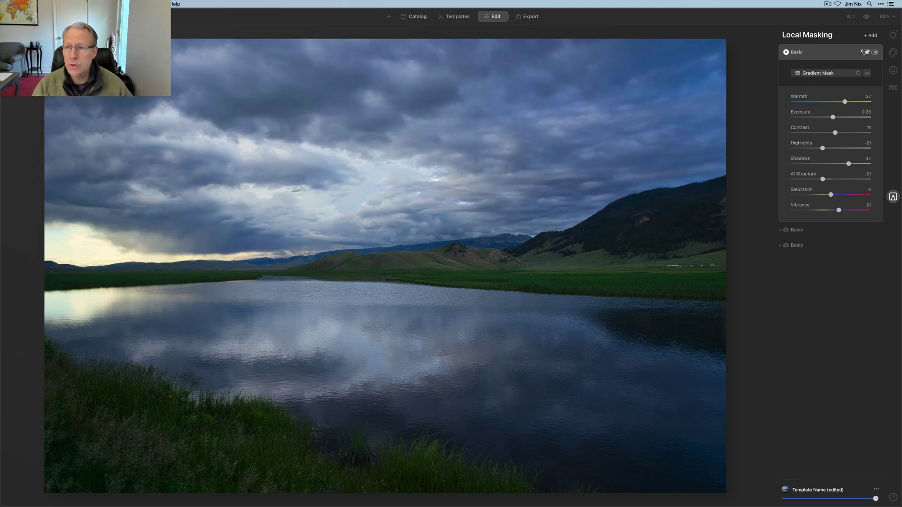
{"action": "left_click", "coordinate": [874, 52]}
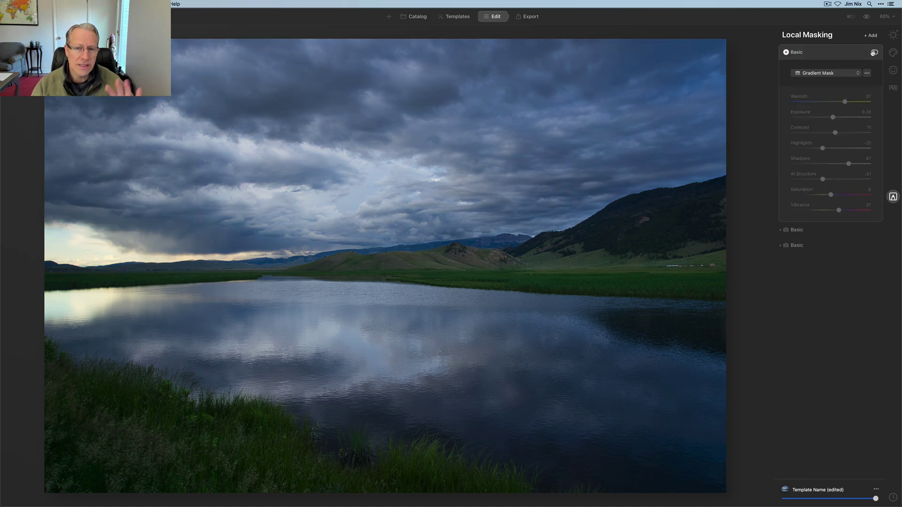
{"action": "left_click", "coordinate": [874, 52]}
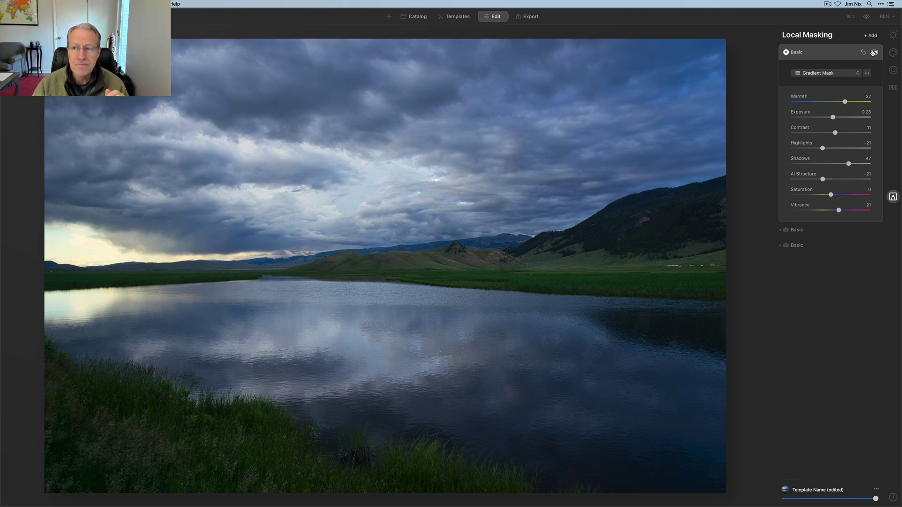
{"action": "left_click", "coordinate": [865, 18]}
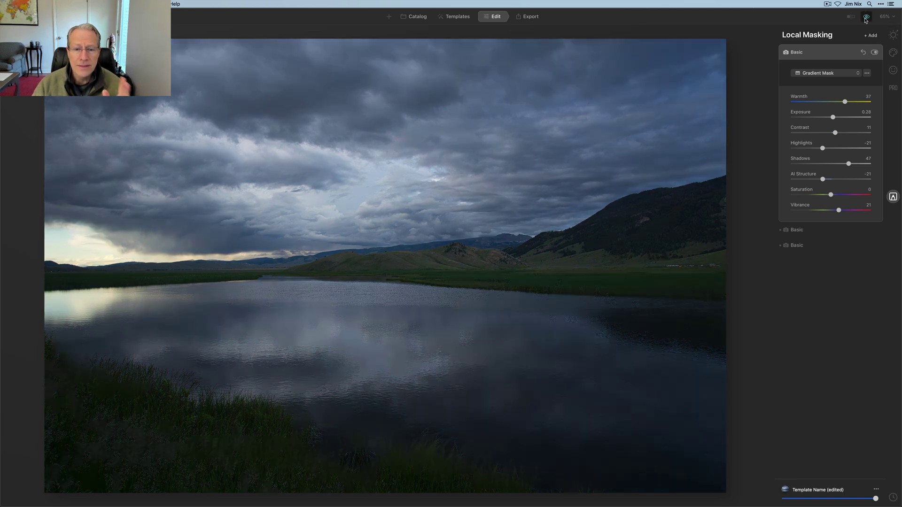
{"action": "left_click", "coordinate": [866, 18]}
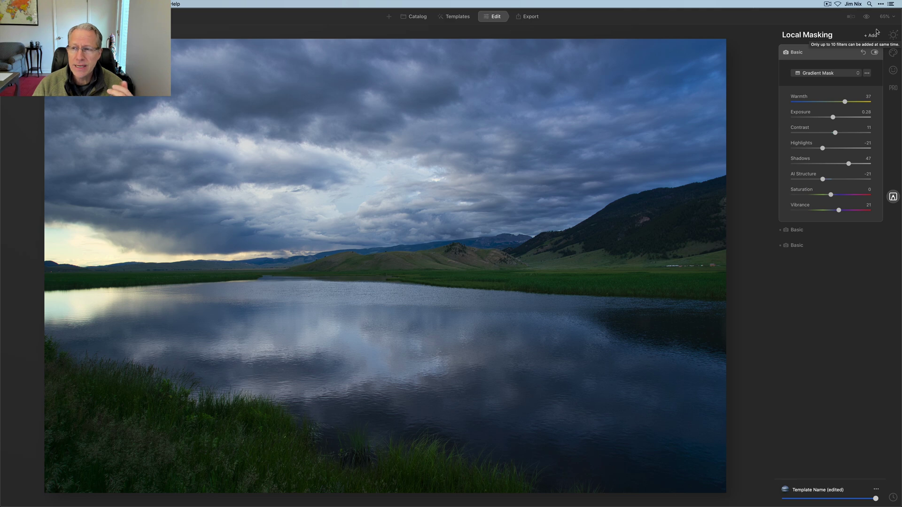
Add a fourth Basic adjustment with Exposure 0.33 and AI Structure 28.
{"action": "left_click", "coordinate": [872, 36]}
{"action": "left_click", "coordinate": [861, 43]}
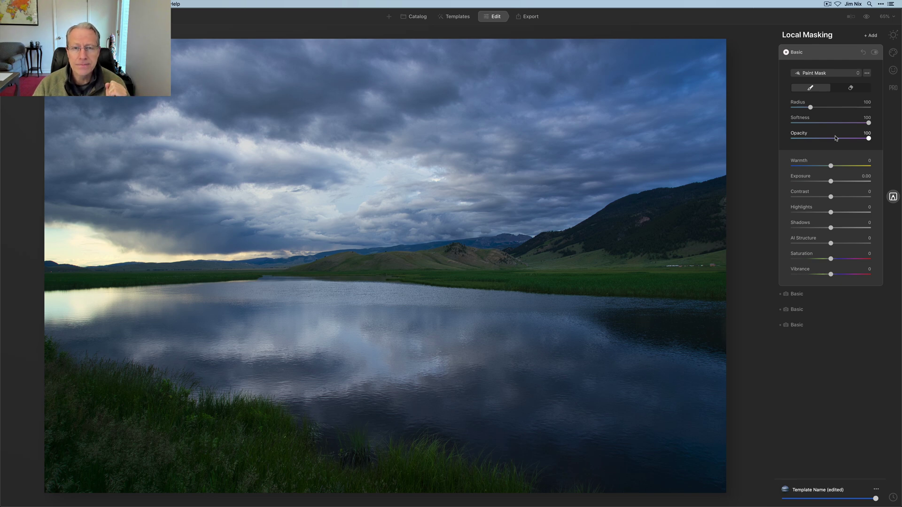
{"action": "left_click_drag", "start_coordinate": [831, 182], "coordinate": [833, 184]}
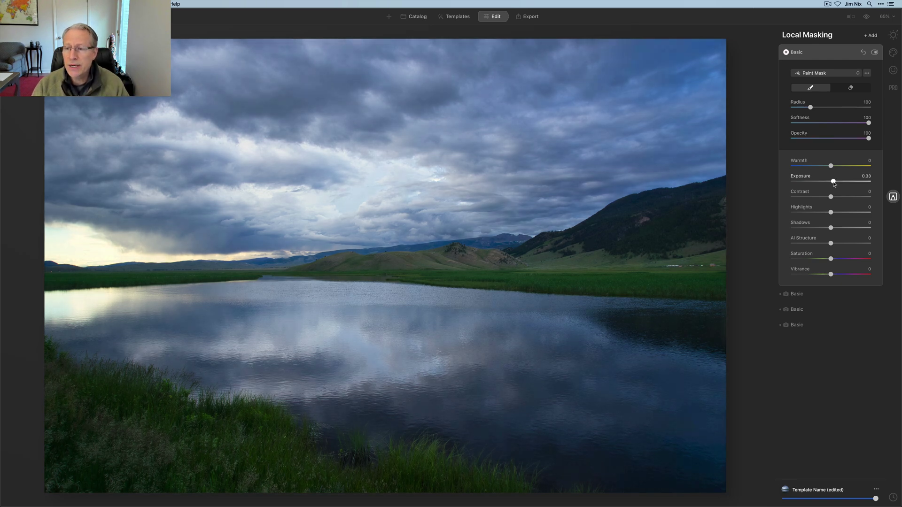
{"action": "left_click_drag", "start_coordinate": [830, 243], "coordinate": [837, 244]}
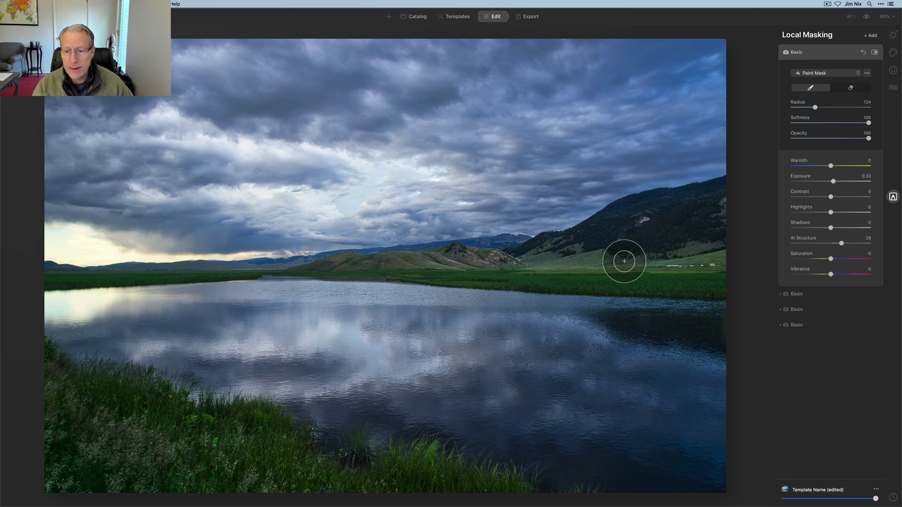
Paint the fourth adjustment's mask over the mountainside, hills and foreground grass with a soft brush of radius 124 to 136, and compare its effect.
{"action": "key", "text": "bracketright"}
{"action": "key", "text": "bracketright"}
{"action": "key", "text": "bracketright"}
{"action": "mouse_move", "coordinate": [627, 233]}
{"action": "left_mouse_down"}
{"action": "mouse_move", "coordinate": [719, 203]}
{"action": "mouse_move", "coordinate": [700, 248]}
{"action": "mouse_move", "coordinate": [723, 258]}
{"action": "mouse_move", "coordinate": [650, 270]}
{"action": "mouse_move", "coordinate": [633, 261]}
{"action": "mouse_move", "coordinate": [628, 234]}
{"action": "mouse_move", "coordinate": [554, 266]}
{"action": "mouse_move", "coordinate": [597, 268]}
{"action": "mouse_move", "coordinate": [526, 265]}
{"action": "mouse_move", "coordinate": [672, 253]}
{"action": "mouse_move", "coordinate": [719, 271]}
{"action": "left_mouse_up"}
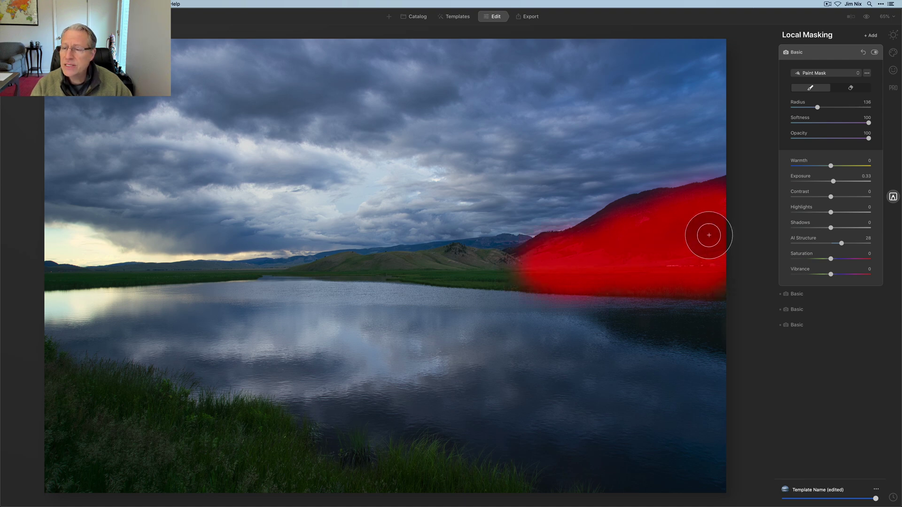
{"action": "mouse_move", "coordinate": [546, 265]}
{"action": "left_mouse_down"}
{"action": "mouse_move", "coordinate": [411, 268]}
{"action": "mouse_move", "coordinate": [219, 424]}
{"action": "mouse_move", "coordinate": [250, 425]}
{"action": "mouse_move", "coordinate": [331, 460]}
{"action": "mouse_move", "coordinate": [327, 474]}
{"action": "mouse_move", "coordinate": [419, 470]}
{"action": "mouse_move", "coordinate": [511, 485]}
{"action": "left_mouse_up"}
{"action": "key", "text": "bracketleft"}
{"action": "mouse_move", "coordinate": [219, 469]}
{"action": "left_mouse_down"}
{"action": "mouse_move", "coordinate": [126, 436]}
{"action": "mouse_move", "coordinate": [40, 391]}
{"action": "mouse_move", "coordinate": [142, 452]}
{"action": "mouse_move", "coordinate": [49, 462]}
{"action": "mouse_move", "coordinate": [85, 480]}
{"action": "mouse_move", "coordinate": [50, 409]}
{"action": "mouse_move", "coordinate": [232, 470]}
{"action": "mouse_move", "coordinate": [279, 474]}
{"action": "mouse_move", "coordinate": [167, 439]}
{"action": "mouse_move", "coordinate": [88, 399]}
{"action": "mouse_move", "coordinate": [168, 459]}
{"action": "mouse_move", "coordinate": [234, 487]}
{"action": "mouse_move", "coordinate": [102, 474]}
{"action": "mouse_move", "coordinate": [24, 487]}
{"action": "left_mouse_up"}
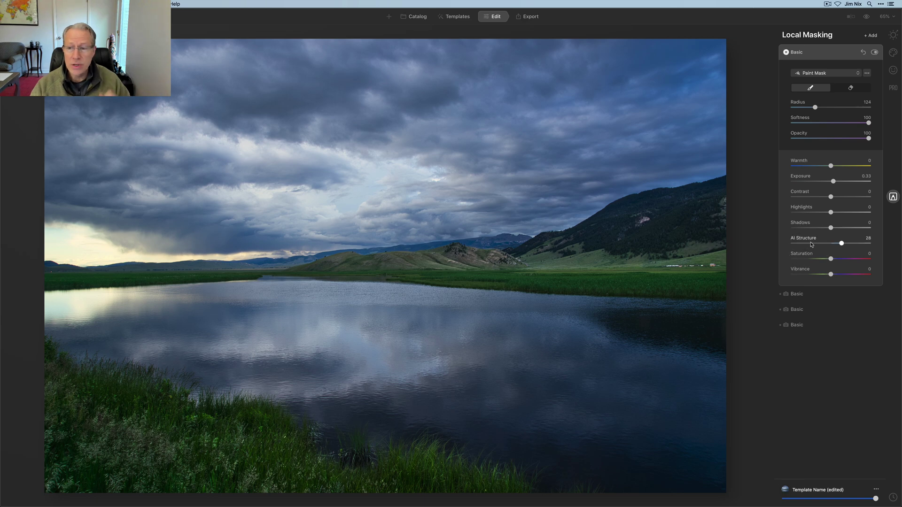
{"action": "left_click", "coordinate": [874, 53]}
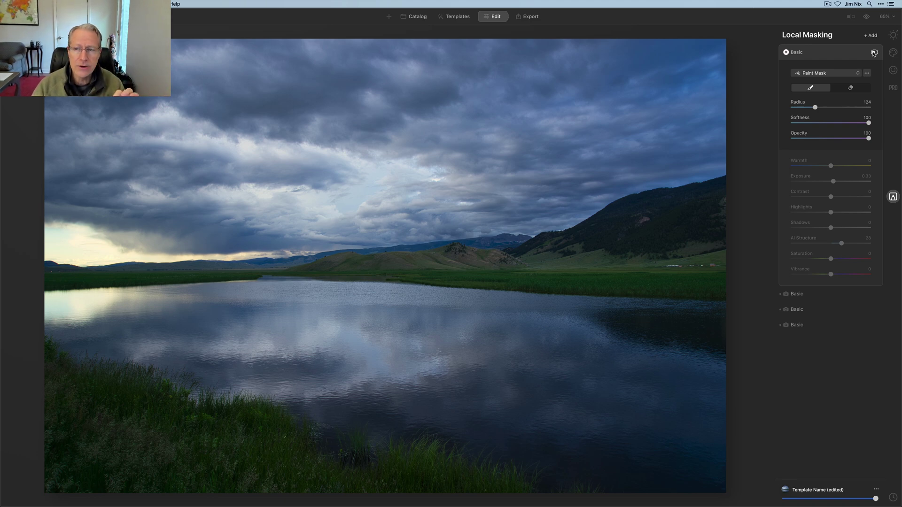
{"action": "left_click", "coordinate": [874, 53]}
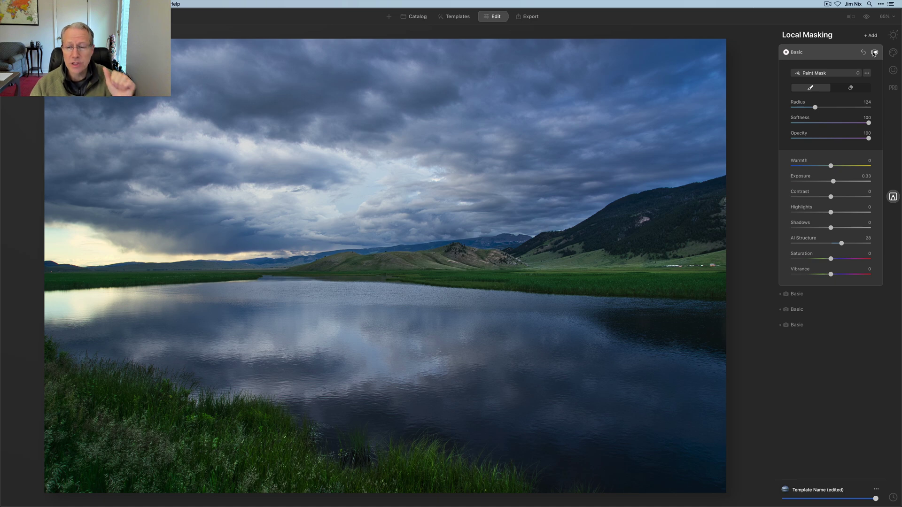
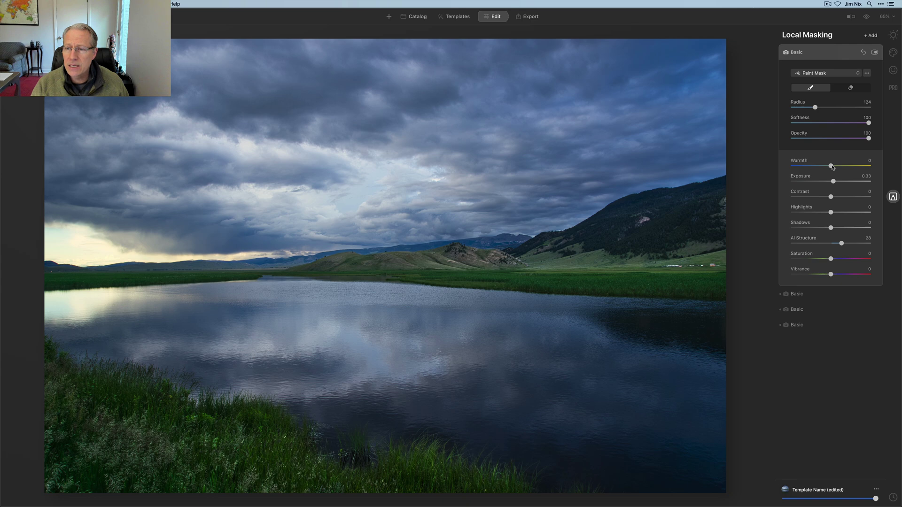
Add a fifth Basic adjustment with Warmth 44, confined inside a wide, flat radial mask placed over the hills and meadow.
{"action": "left_click_drag", "start_coordinate": [833, 167], "coordinate": [850, 168]}
{"action": "left_click", "coordinate": [833, 73]}
{"action": "left_click", "coordinate": [822, 81]}
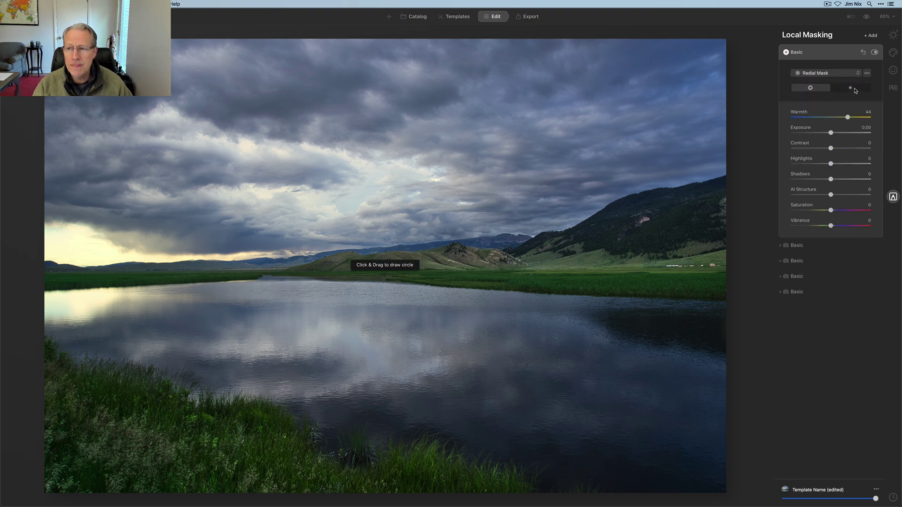
{"action": "left_click", "coordinate": [853, 90]}
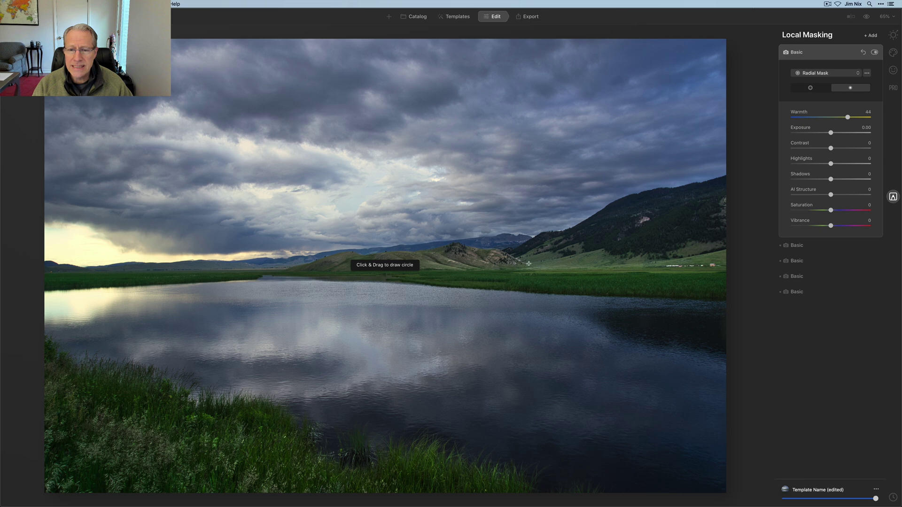
{"action": "left_click_drag", "start_coordinate": [517, 259], "coordinate": [691, 214]}
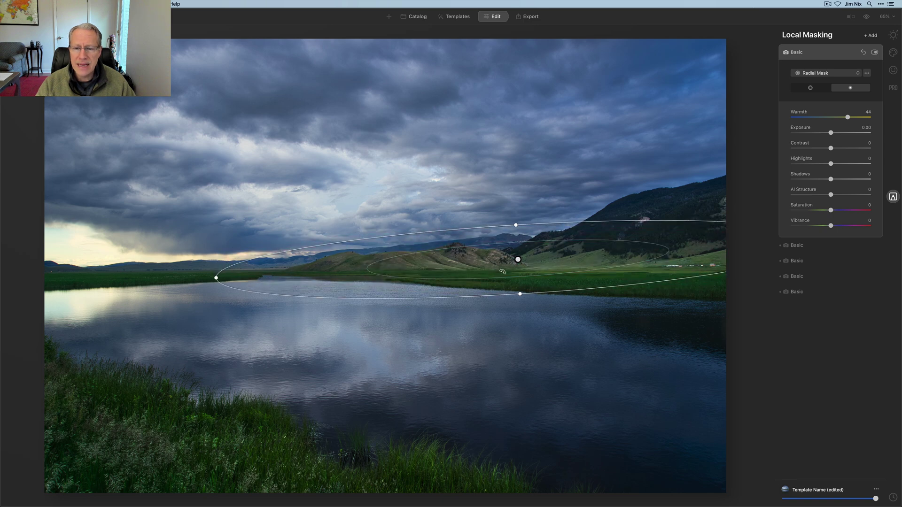
{"action": "left_click_drag", "start_coordinate": [518, 260], "coordinate": [546, 259]}
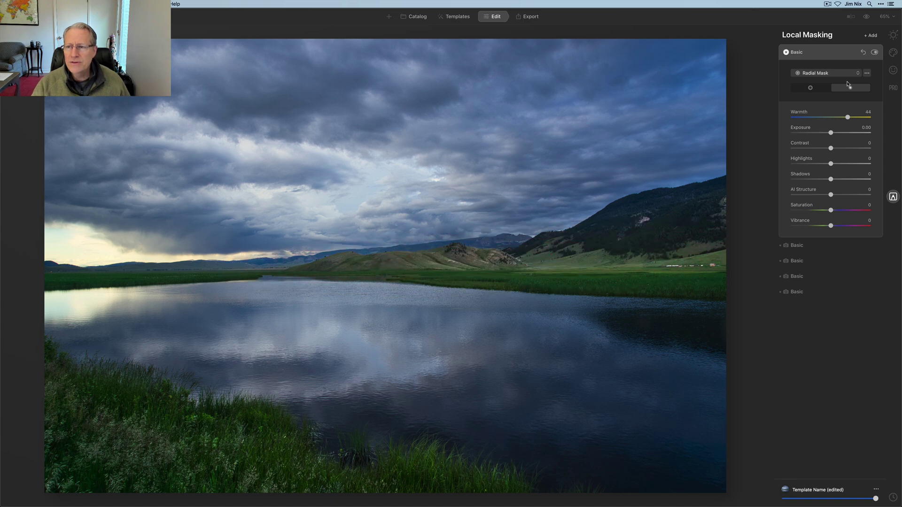
Compare the photo with and without the fifth adjustment, and inspect the area its radial mask covers.
{"action": "left_click", "coordinate": [873, 53]}
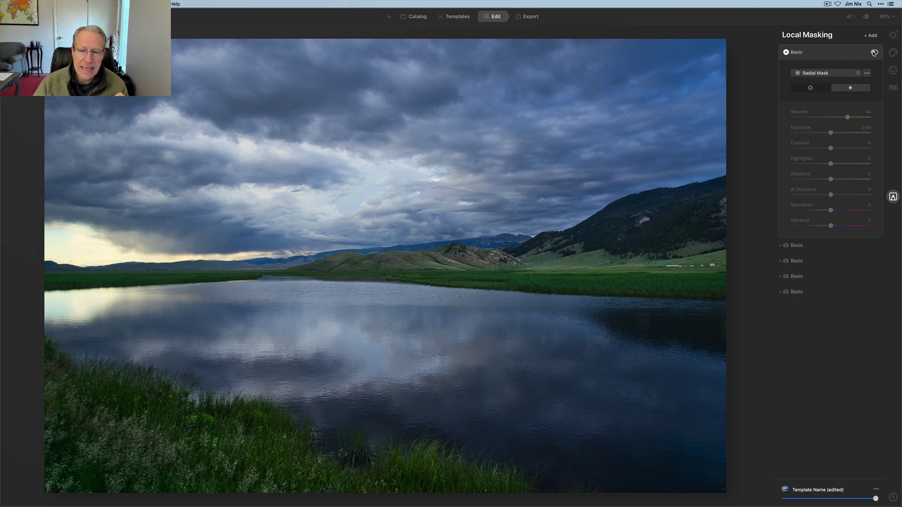
{"action": "left_click", "coordinate": [874, 52]}
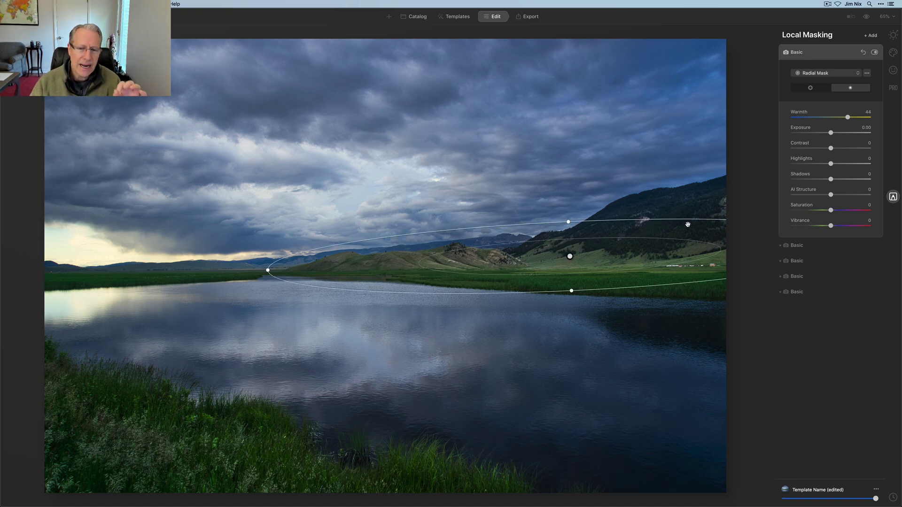
{"action": "left_click", "coordinate": [655, 253]}
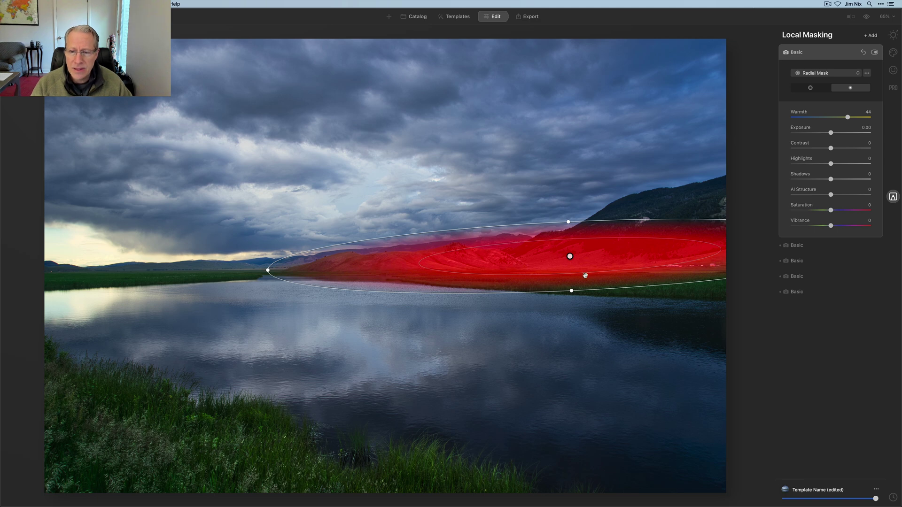
{"action": "left_click_drag", "start_coordinate": [581, 274], "coordinate": [573, 285]}
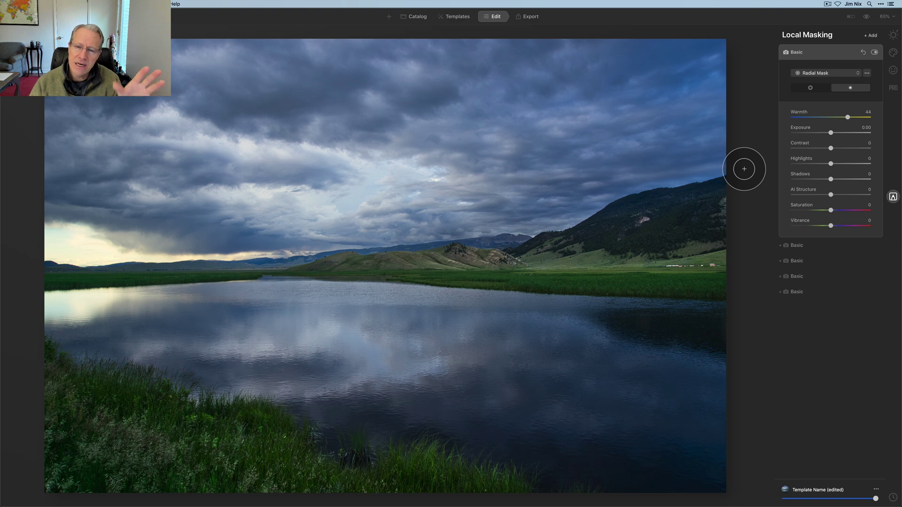
Check the fifth adjustment's effect again and set its Warmth to 49.
{"action": "left_click", "coordinate": [873, 52]}
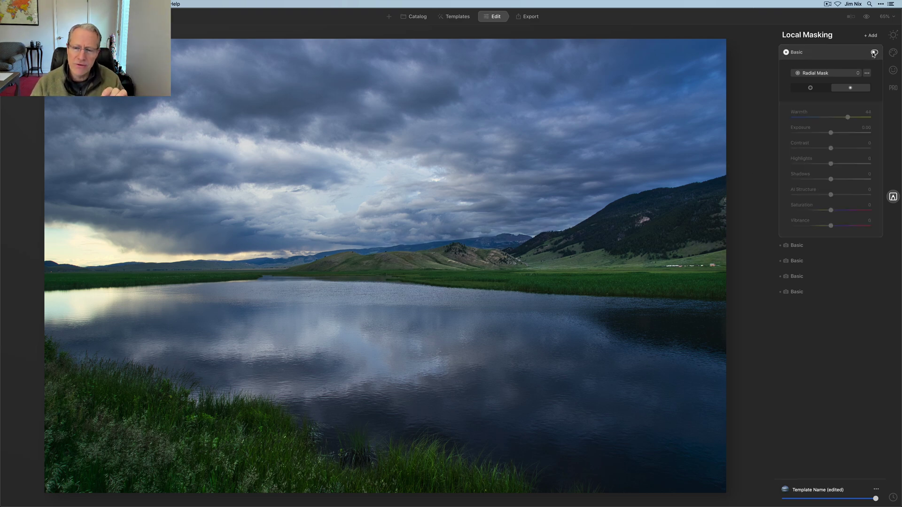
{"action": "left_click", "coordinate": [873, 52]}
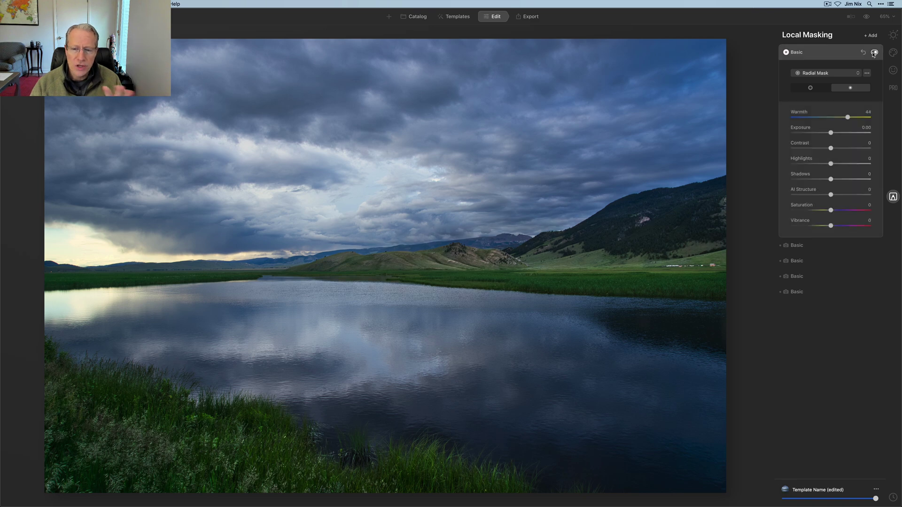
{"action": "mouse_move", "coordinate": [847, 117]}
{"action": "left_mouse_down"}
{"action": "mouse_move", "coordinate": [870, 114]}
{"action": "mouse_move", "coordinate": [850, 115]}
{"action": "left_mouse_up"}
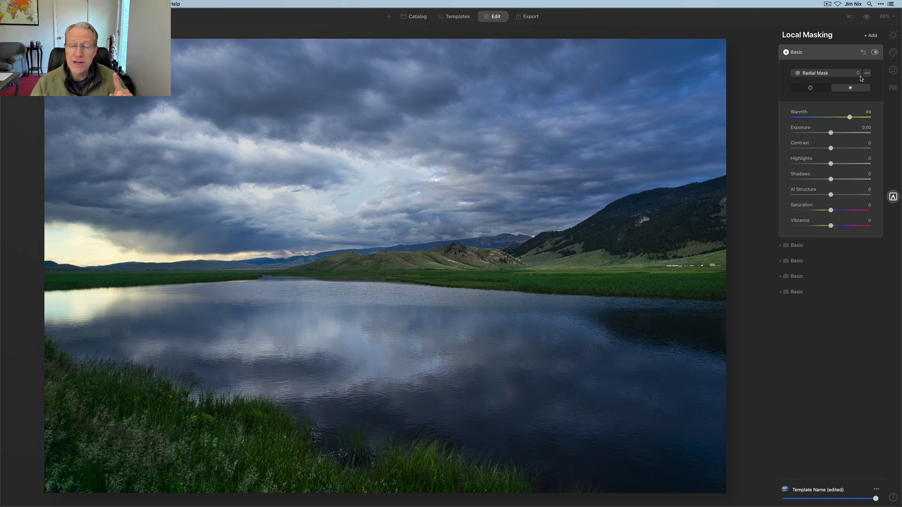
Add a sixth Basic adjustment with a wide radial mask over the bright horizon, using Warmth 55, Saturation 14 and Vibrance 36.
{"action": "left_click", "coordinate": [870, 36]}
{"action": "left_click", "coordinate": [861, 43]}
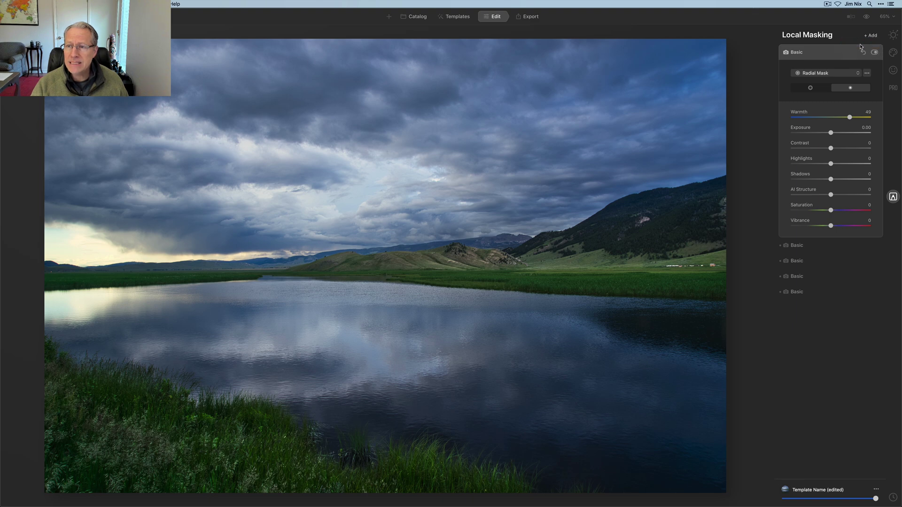
{"action": "left_click", "coordinate": [837, 74]}
{"action": "left_click", "coordinate": [836, 83]}
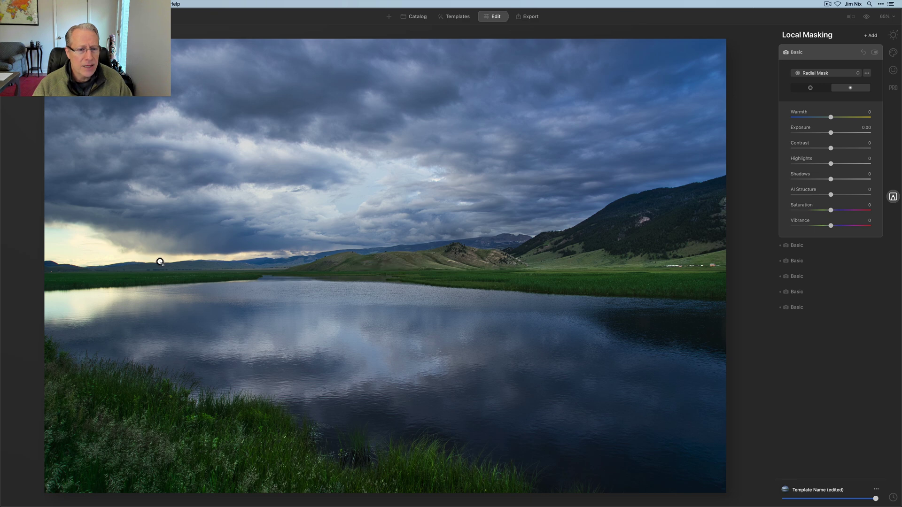
{"action": "mouse_move", "coordinate": [160, 261]}
{"action": "left_mouse_down"}
{"action": "mouse_move", "coordinate": [178, 275]}
{"action": "mouse_move", "coordinate": [185, 261]}
{"action": "mouse_move", "coordinate": [273, 267]}
{"action": "left_mouse_up"}
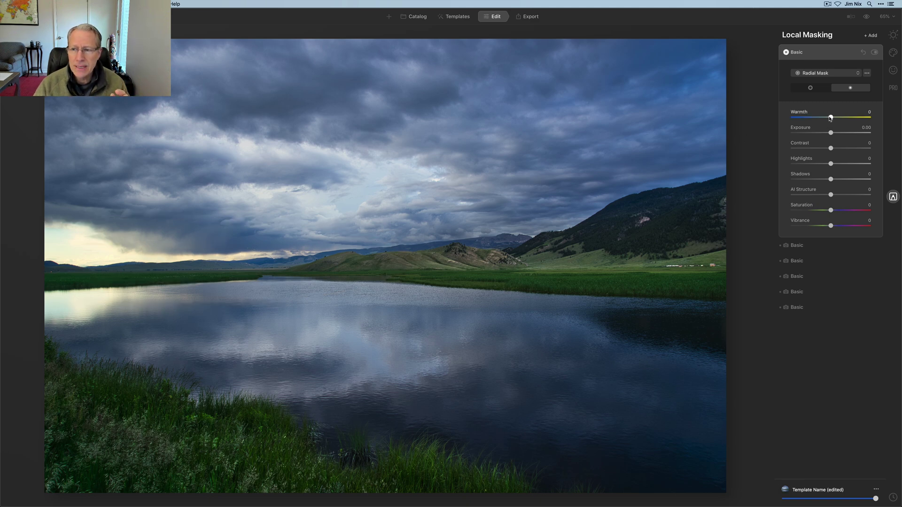
{"action": "left_click_drag", "start_coordinate": [830, 117], "coordinate": [851, 118]}
{"action": "left_click_drag", "start_coordinate": [831, 210], "coordinate": [845, 226]}
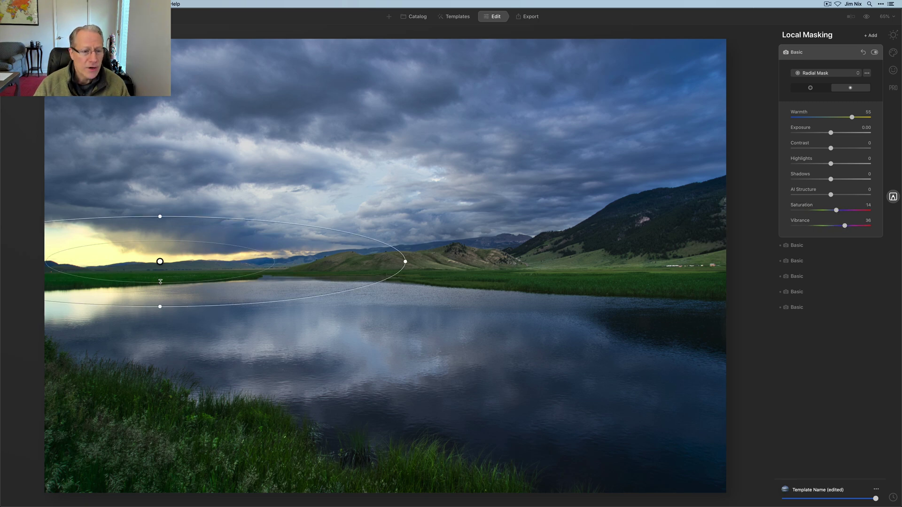
Make the sixth adjustment's radial mask taller around the bright horizon and check its coverage with the mask overlay.
{"action": "left_click_drag", "start_coordinate": [160, 281], "coordinate": [163, 292]}
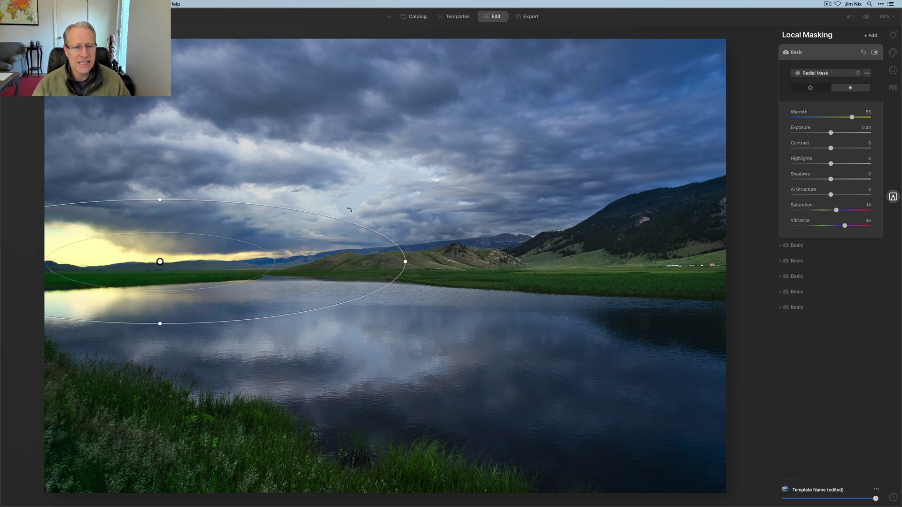
{"action": "left_click_drag", "start_coordinate": [385, 252], "coordinate": [385, 252]}
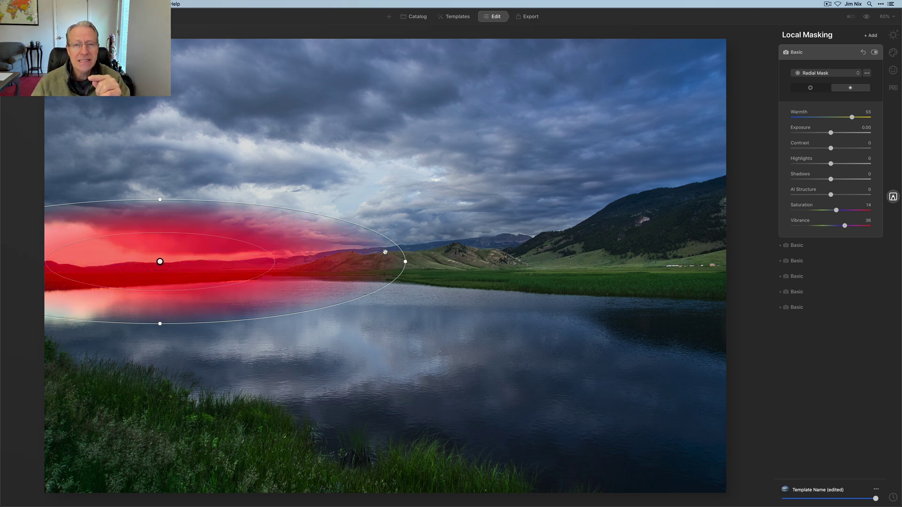
{"action": "left_click_drag", "start_coordinate": [385, 253], "coordinate": [385, 252]}
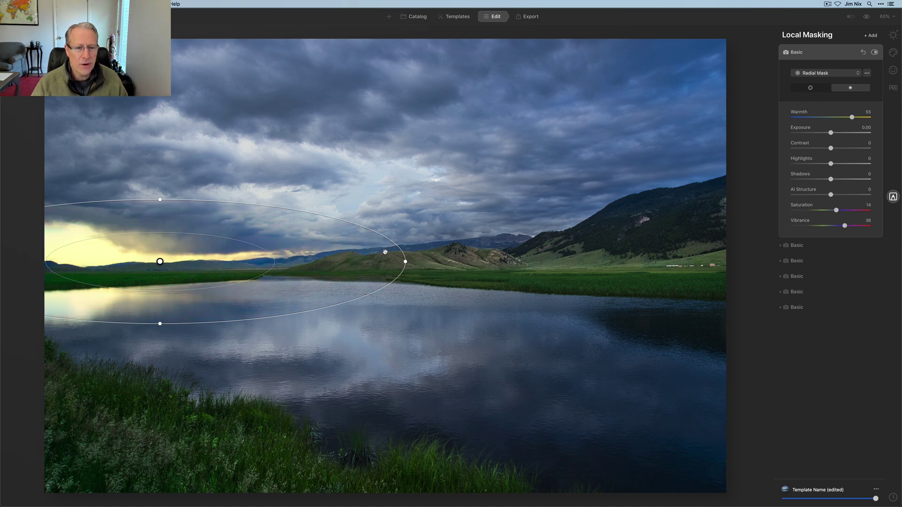
{"action": "left_click", "coordinate": [385, 252]}
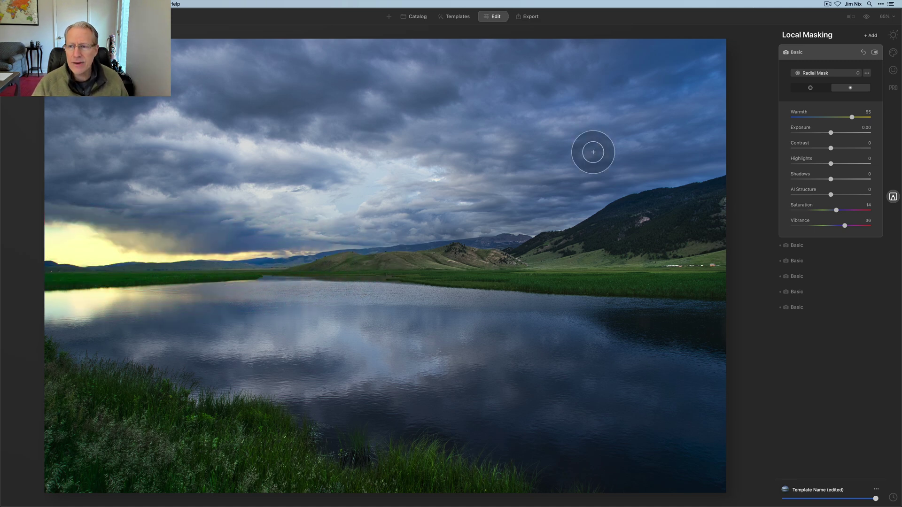
Compare the photo with and without the sixth adjustment, and collapse its settings.
{"action": "left_click", "coordinate": [874, 52]}
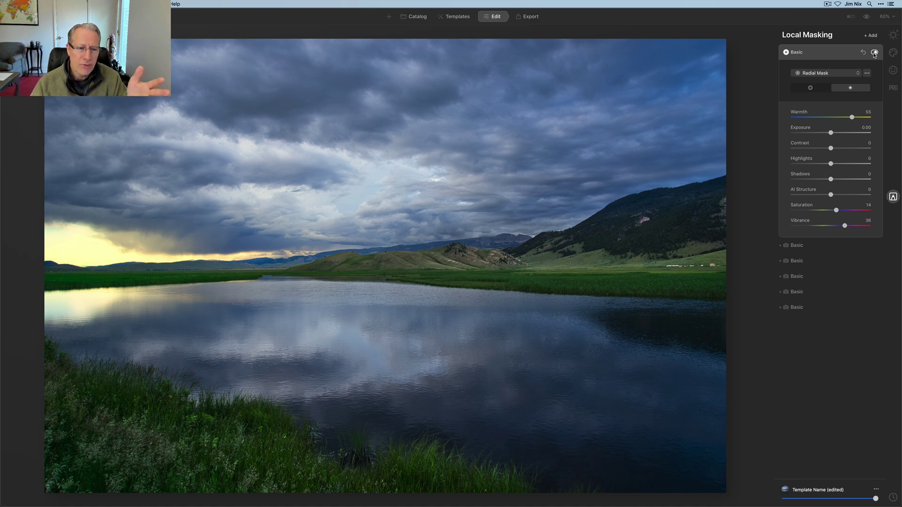
{"action": "left_click", "coordinate": [874, 53]}
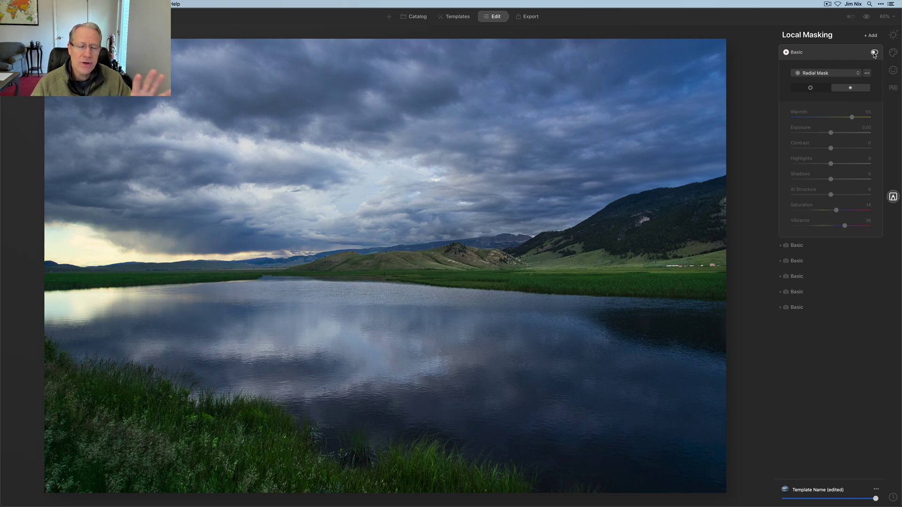
{"action": "left_click", "coordinate": [875, 53]}
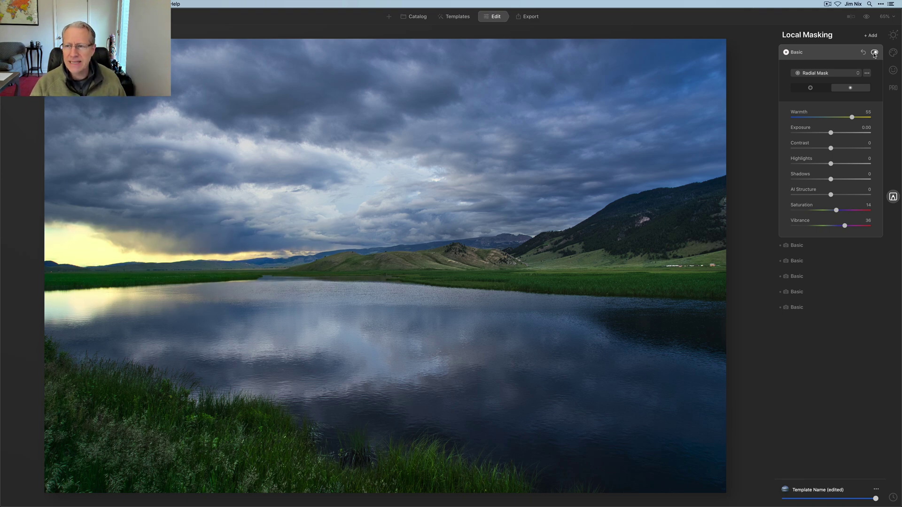
{"action": "left_click", "coordinate": [840, 55]}
Add a seventh Basic adjustment with AI Structure -41.
{"action": "left_click", "coordinate": [870, 35]}
{"action": "left_click", "coordinate": [862, 43]}
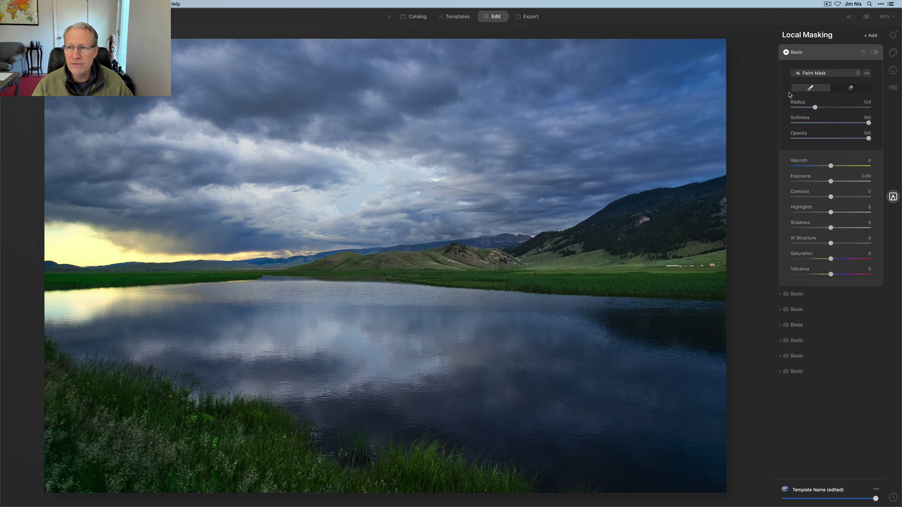
{"action": "left_click_drag", "start_coordinate": [830, 241], "coordinate": [815, 244]}
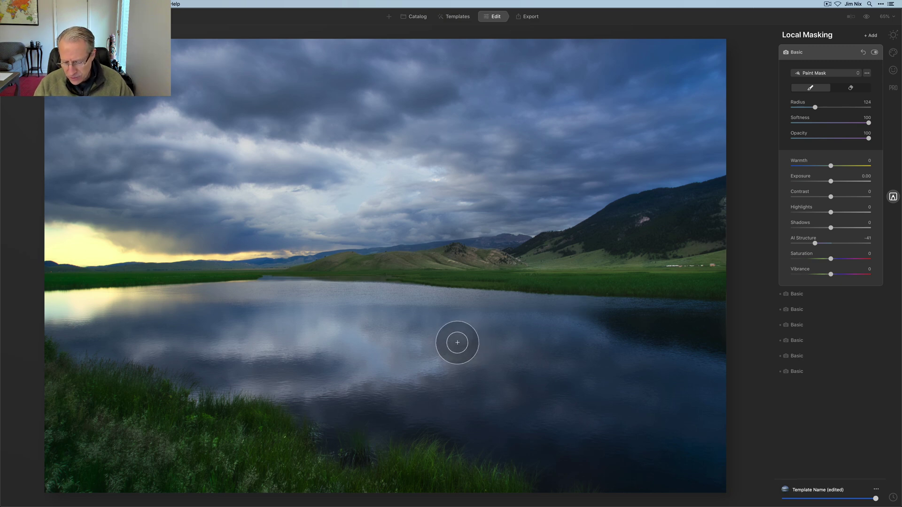
Paint the seventh adjustment's mask over the entire lake surface with a soft brush of radius 172.
{"action": "key", "text": "bracketright"}
{"action": "key", "text": "bracketright"}
{"action": "key", "text": "bracketright"}
{"action": "key", "text": "bracketright"}
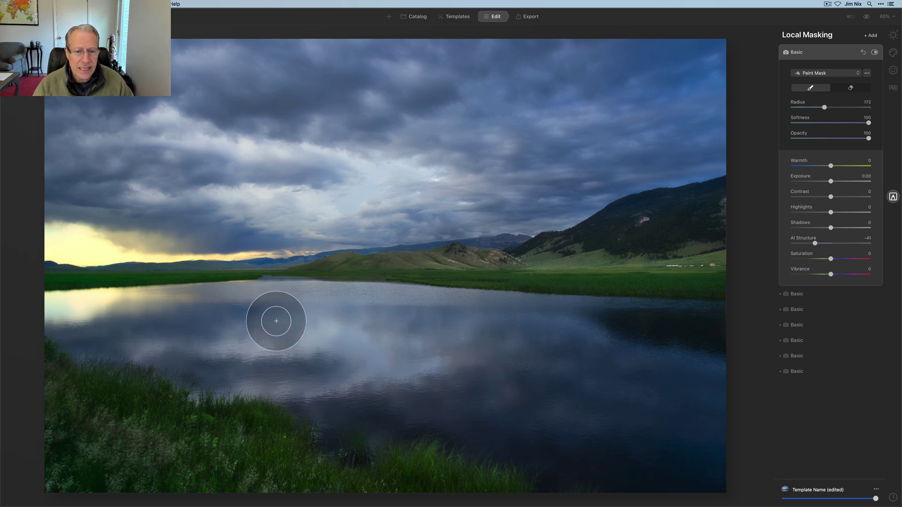
{"action": "mouse_move", "coordinate": [279, 302]}
{"action": "left_mouse_down"}
{"action": "mouse_move", "coordinate": [207, 316]}
{"action": "mouse_move", "coordinate": [100, 311]}
{"action": "mouse_move", "coordinate": [47, 320]}
{"action": "mouse_move", "coordinate": [242, 360]}
{"action": "mouse_move", "coordinate": [258, 376]}
{"action": "mouse_move", "coordinate": [327, 379]}
{"action": "mouse_move", "coordinate": [355, 423]}
{"action": "mouse_move", "coordinate": [466, 412]}
{"action": "mouse_move", "coordinate": [536, 450]}
{"action": "mouse_move", "coordinate": [652, 470]}
{"action": "mouse_move", "coordinate": [705, 474]}
{"action": "mouse_move", "coordinate": [731, 411]}
{"action": "mouse_move", "coordinate": [729, 337]}
{"action": "mouse_move", "coordinate": [499, 309]}
{"action": "mouse_move", "coordinate": [291, 318]}
{"action": "mouse_move", "coordinate": [320, 349]}
{"action": "mouse_move", "coordinate": [177, 343]}
{"action": "mouse_move", "coordinate": [323, 332]}
{"action": "mouse_move", "coordinate": [230, 315]}
{"action": "mouse_move", "coordinate": [401, 329]}
{"action": "mouse_move", "coordinate": [378, 315]}
{"action": "mouse_move", "coordinate": [431, 340]}
{"action": "mouse_move", "coordinate": [429, 379]}
{"action": "mouse_move", "coordinate": [499, 388]}
{"action": "mouse_move", "coordinate": [613, 354]}
{"action": "mouse_move", "coordinate": [707, 399]}
{"action": "mouse_move", "coordinate": [652, 433]}
{"action": "mouse_move", "coordinate": [437, 400]}
{"action": "mouse_move", "coordinate": [537, 374]}
{"action": "mouse_move", "coordinate": [415, 337]}
{"action": "mouse_move", "coordinate": [481, 355]}
{"action": "mouse_move", "coordinate": [212, 352]}
{"action": "mouse_move", "coordinate": [248, 362]}
{"action": "left_mouse_up"}
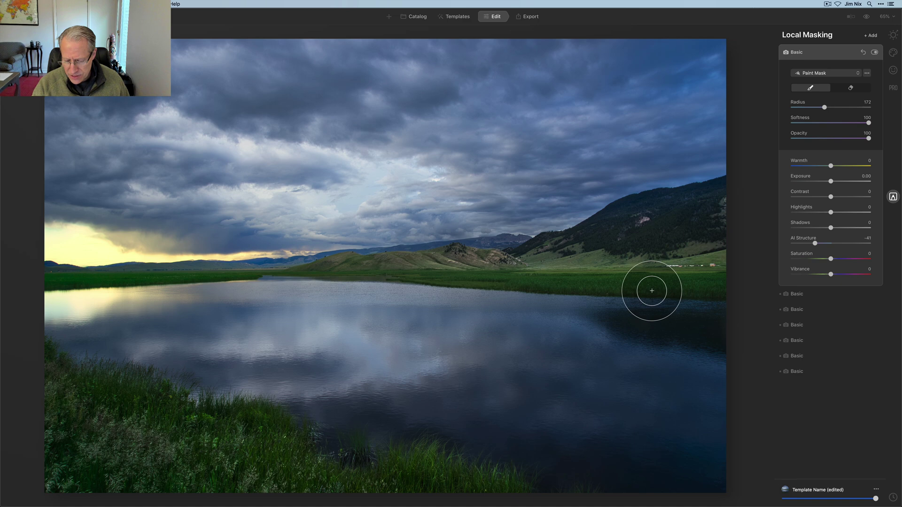
{"action": "left_click", "coordinate": [651, 290]}
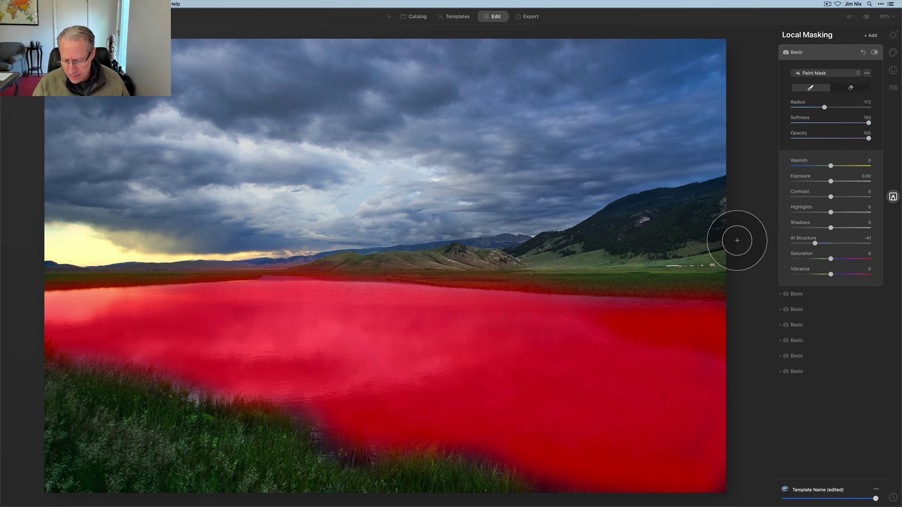
Compare the seventh adjustment's effect on the water, and compare the whole edit with the original photo.
{"action": "left_click", "coordinate": [874, 52]}
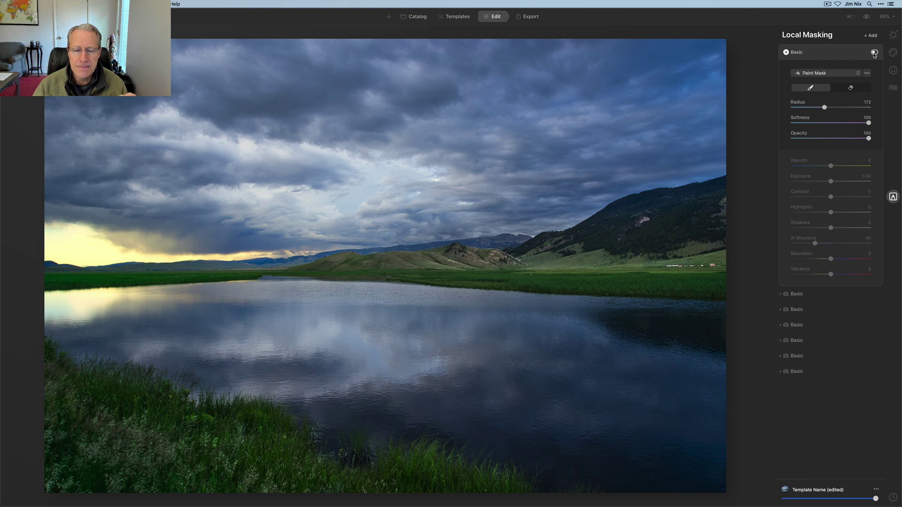
{"action": "left_click", "coordinate": [874, 52]}
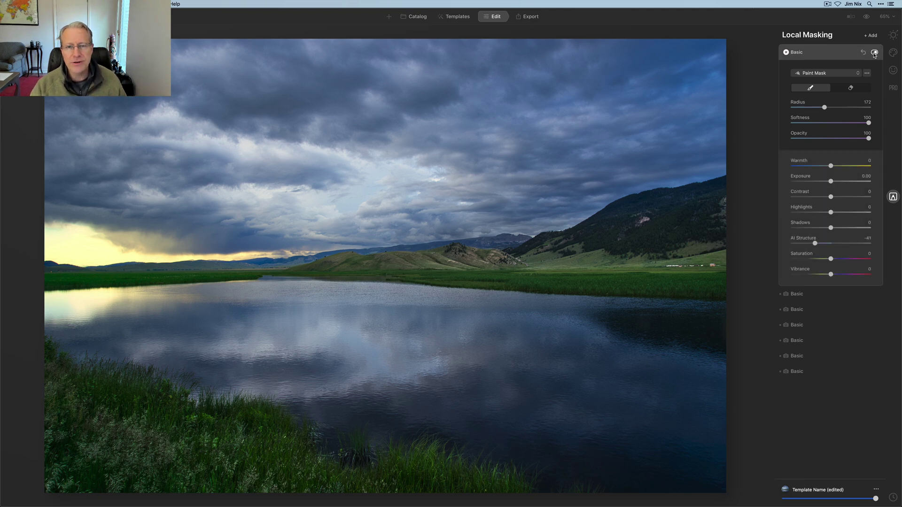
{"action": "left_click", "coordinate": [866, 16]}
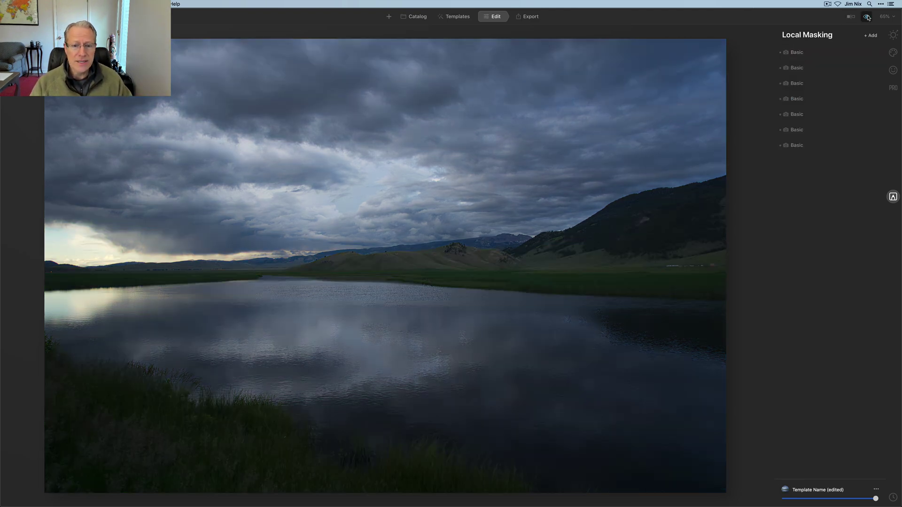
{"action": "left_click", "coordinate": [866, 17]}
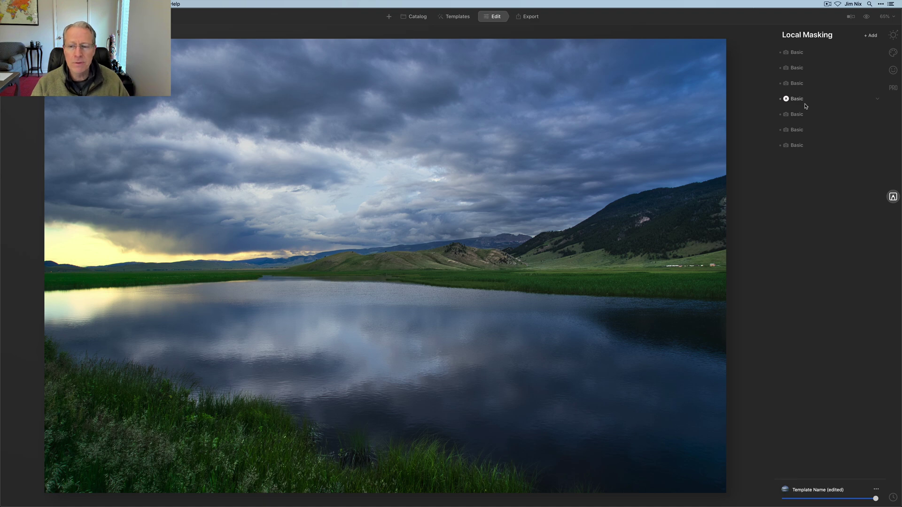
Add an eighth Basic adjustment across the whole photo with Contrast 24, Highlights -13 and Shadows 23.
{"action": "left_click", "coordinate": [870, 35]}
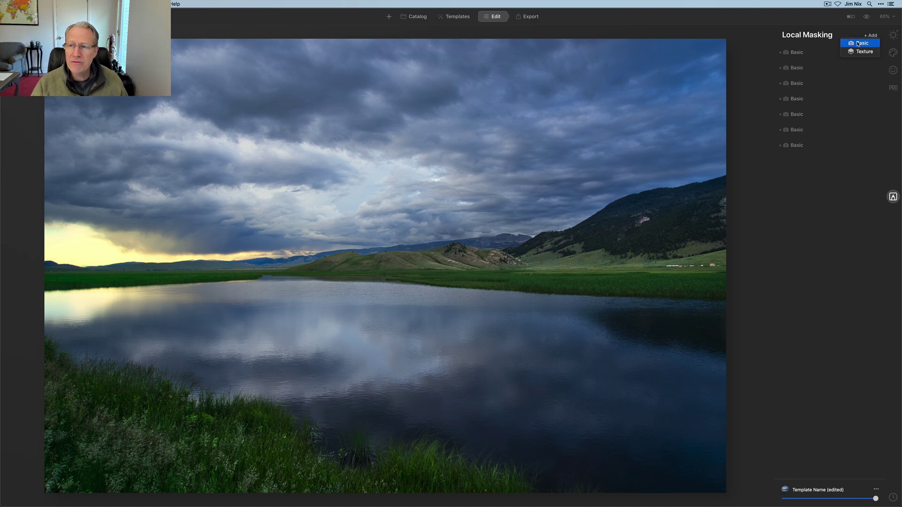
{"action": "left_click", "coordinate": [858, 43]}
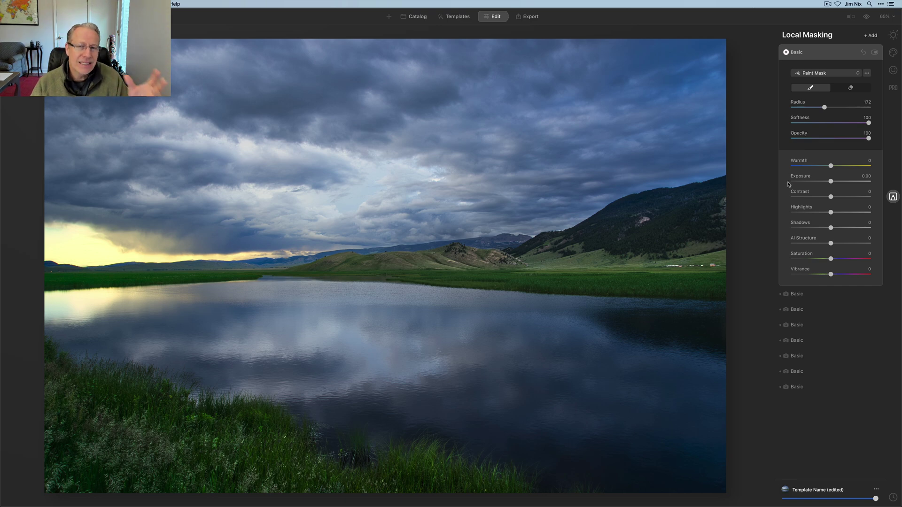
{"action": "left_click_drag", "start_coordinate": [830, 196], "coordinate": [841, 199]}
{"action": "left_click_drag", "start_coordinate": [831, 212], "coordinate": [843, 229]}
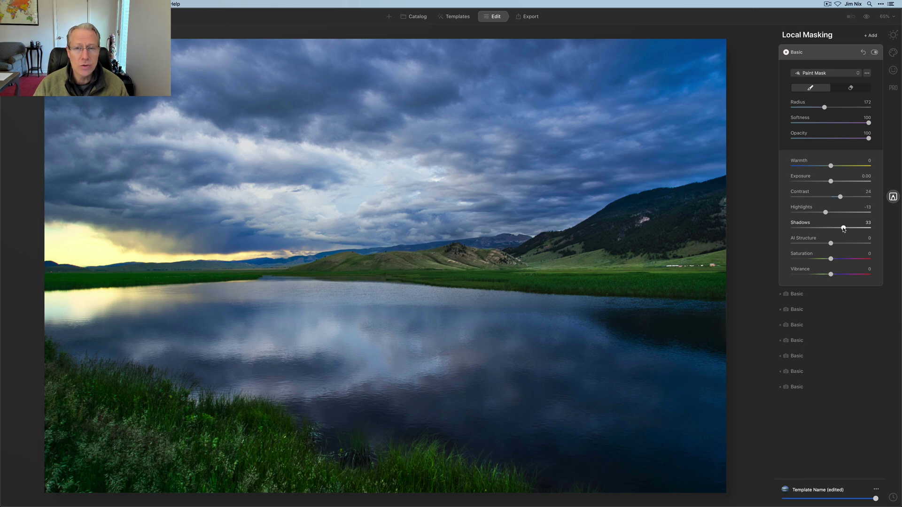
{"action": "left_click_drag", "start_coordinate": [843, 229], "coordinate": [839, 228]}
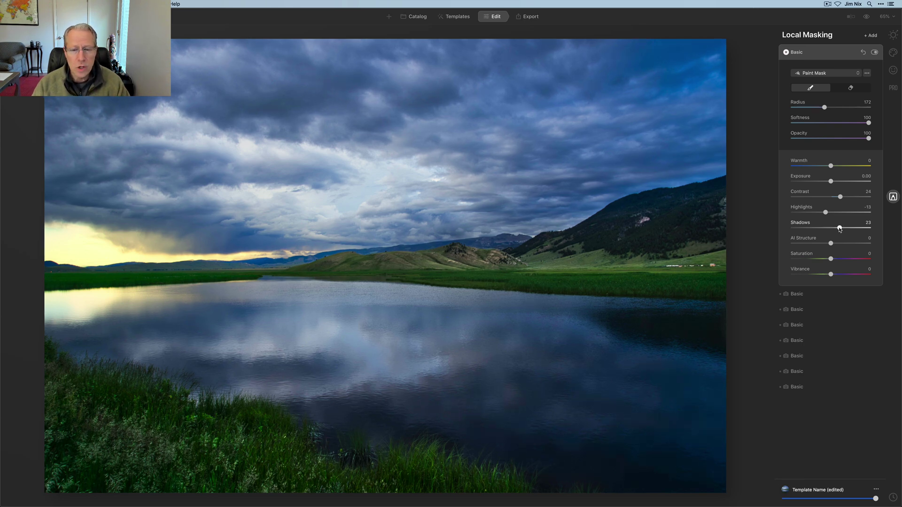
Set the eighth adjustment's Warmth to 49 and compare the photo with and without it.
{"action": "left_click_drag", "start_coordinate": [831, 166], "coordinate": [837, 169]}
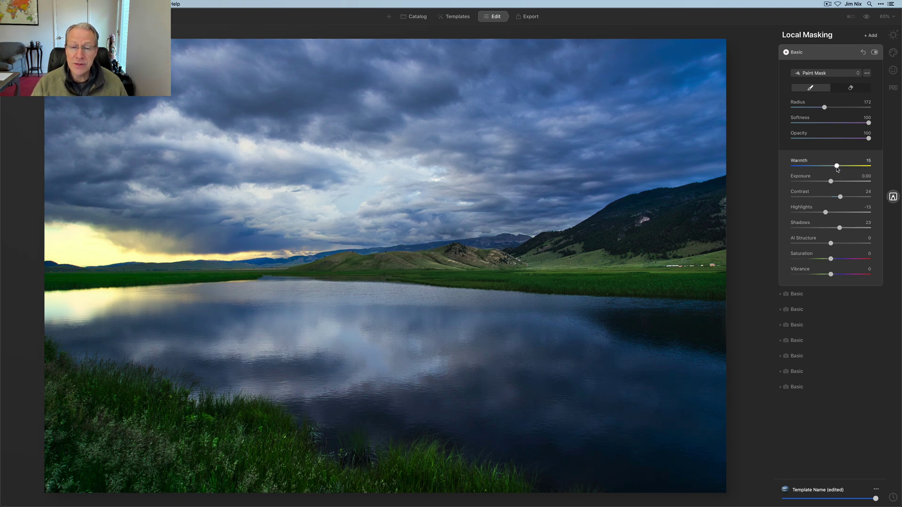
{"action": "left_click_drag", "start_coordinate": [836, 169], "coordinate": [850, 170]}
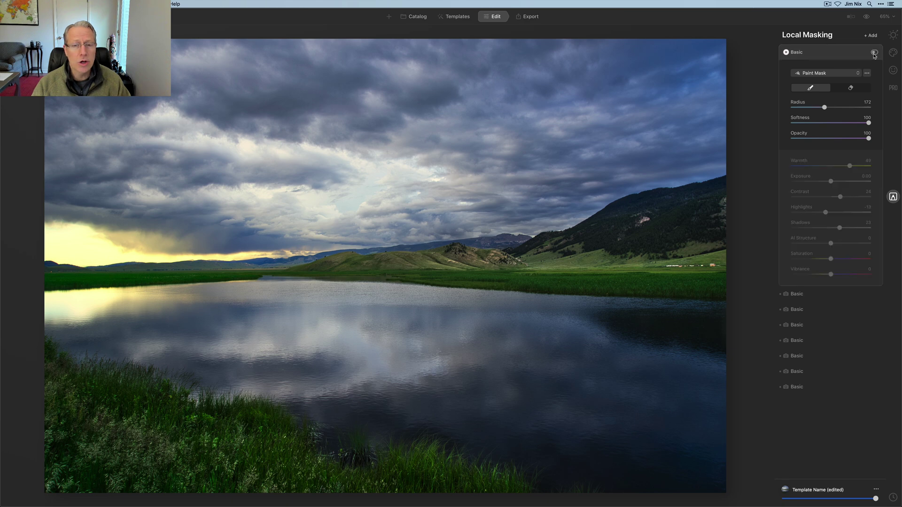
{"action": "left_click", "coordinate": [874, 53]}
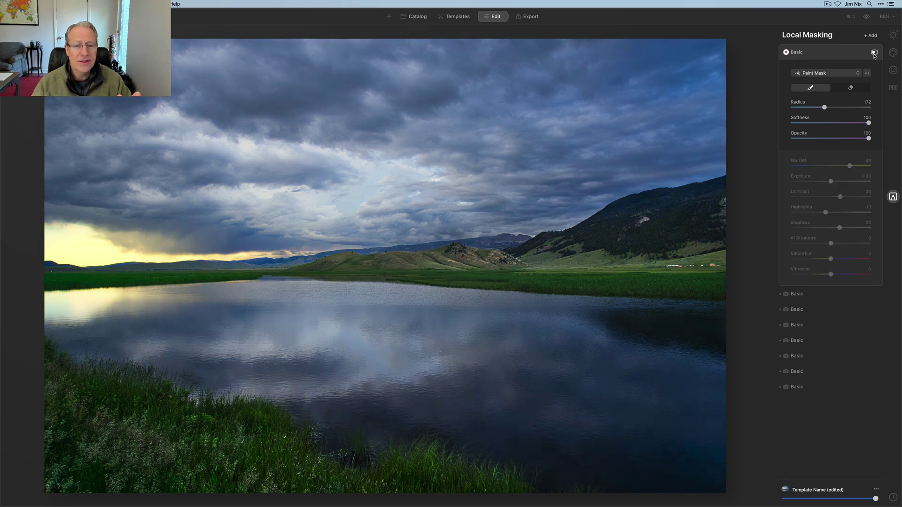
{"action": "left_click", "coordinate": [874, 53]}
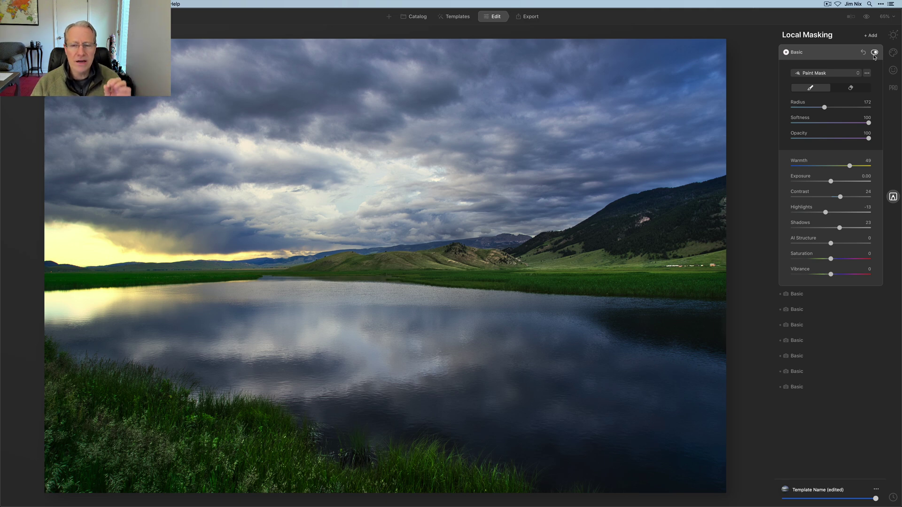
Compare the finished edit with the original photo, first as a full before view and also in a split before/after view, and return to the edited photo.
{"action": "left_click", "coordinate": [868, 19]}
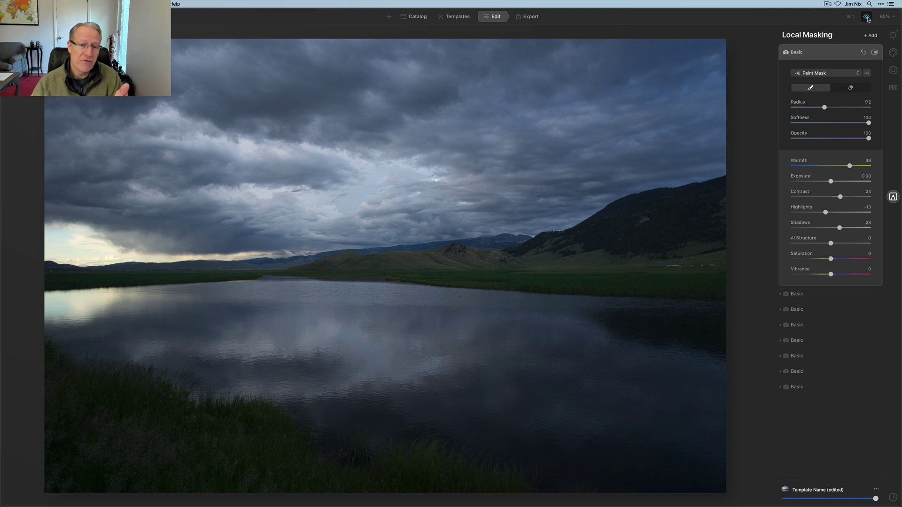
{"action": "left_click", "coordinate": [868, 18]}
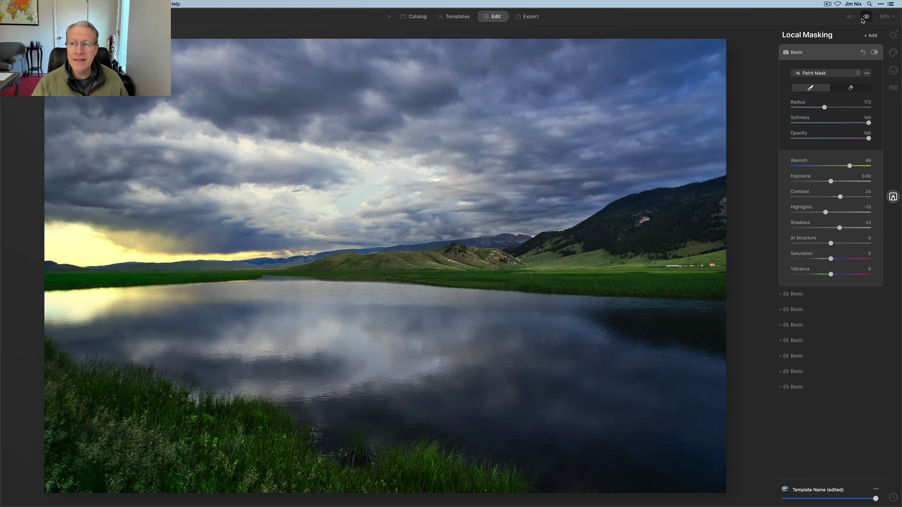
{"action": "left_click", "coordinate": [851, 17]}
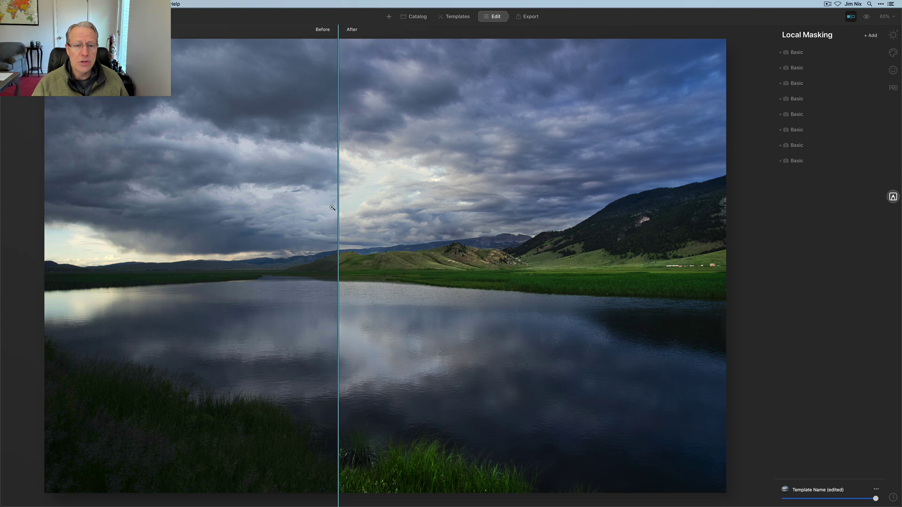
{"action": "left_click_drag", "start_coordinate": [338, 208], "coordinate": [330, 179]}
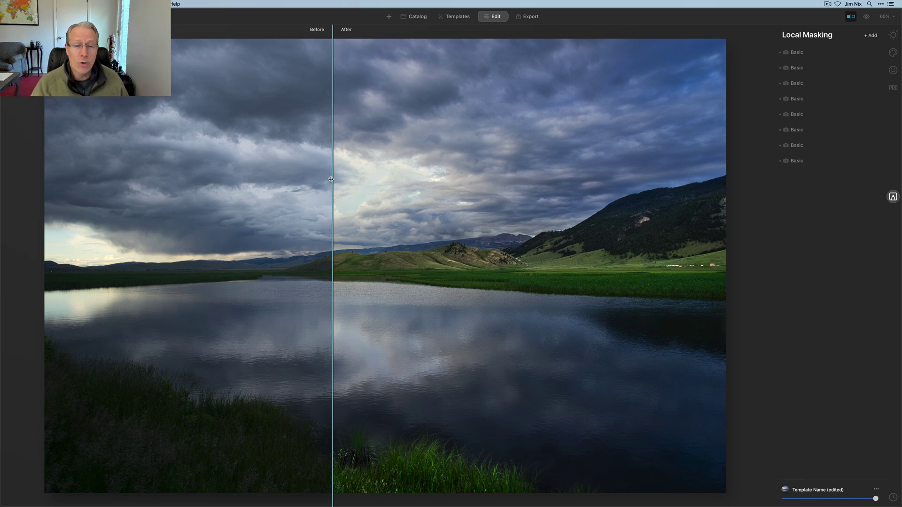
{"action": "left_click_drag", "start_coordinate": [330, 179], "coordinate": [289, 149]}
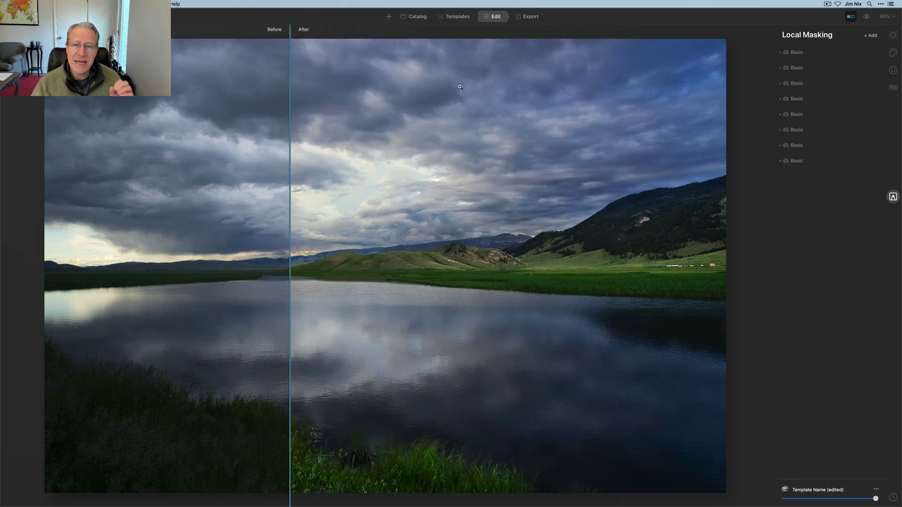
{"action": "left_click", "coordinate": [850, 16]}
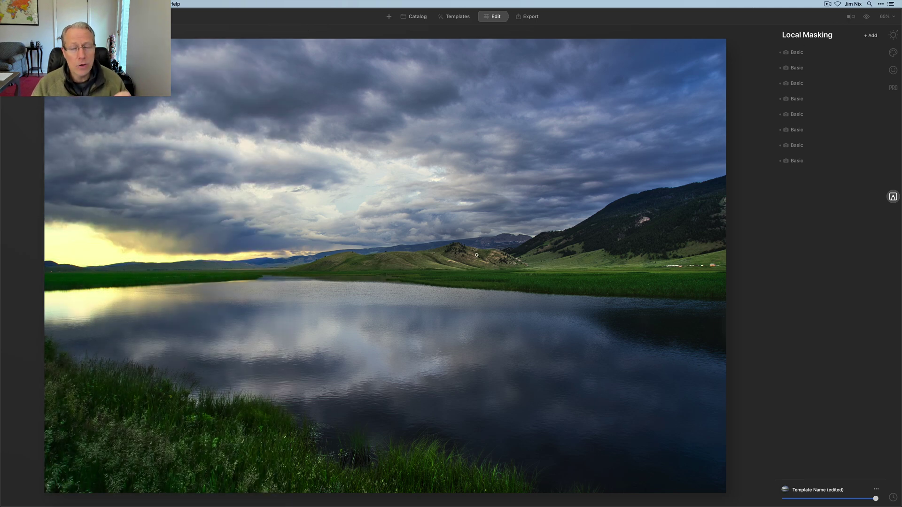